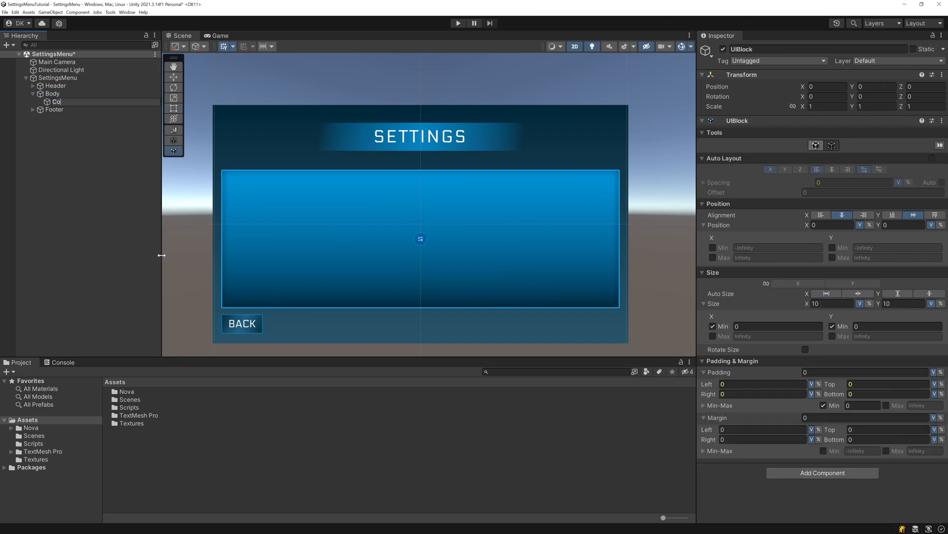
Name the new block under Body Controls, expand it on both axes and set its margin to 16
key(Return)
click(836, 295)
click(898, 293)
click(821, 416)
text(16)
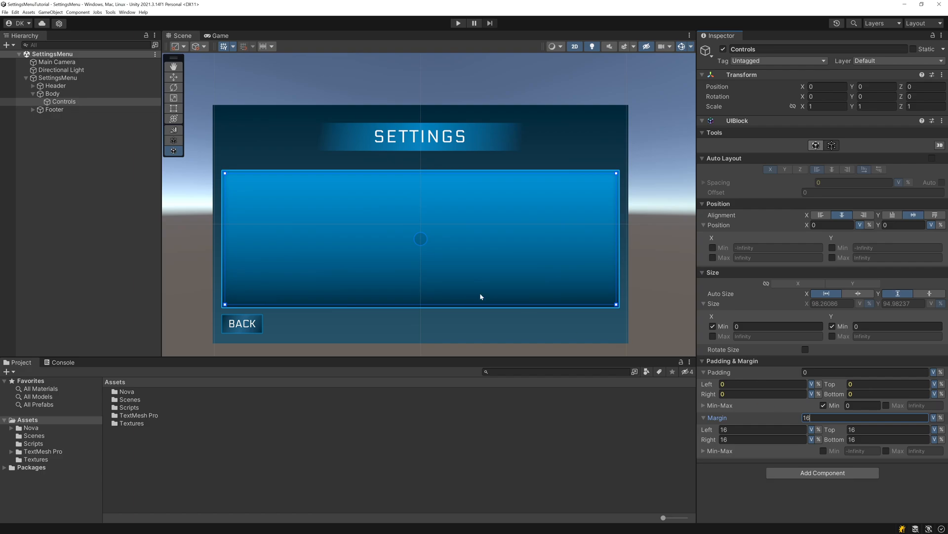
Add a child UIBlock named ToggleSetting under Controls
right_click(75, 103)
mouse_move(161, 245)
click(178, 267)
text(ToggleSetting)
key(Return)
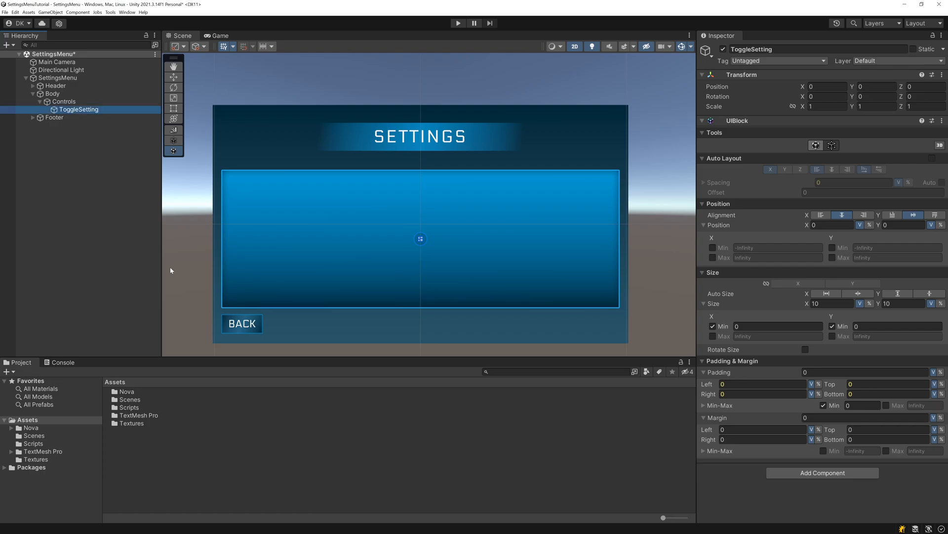
Expand ToggleSetting horizontally, set its Y size to 80 and save the scene
click(826, 293)
click(903, 303)
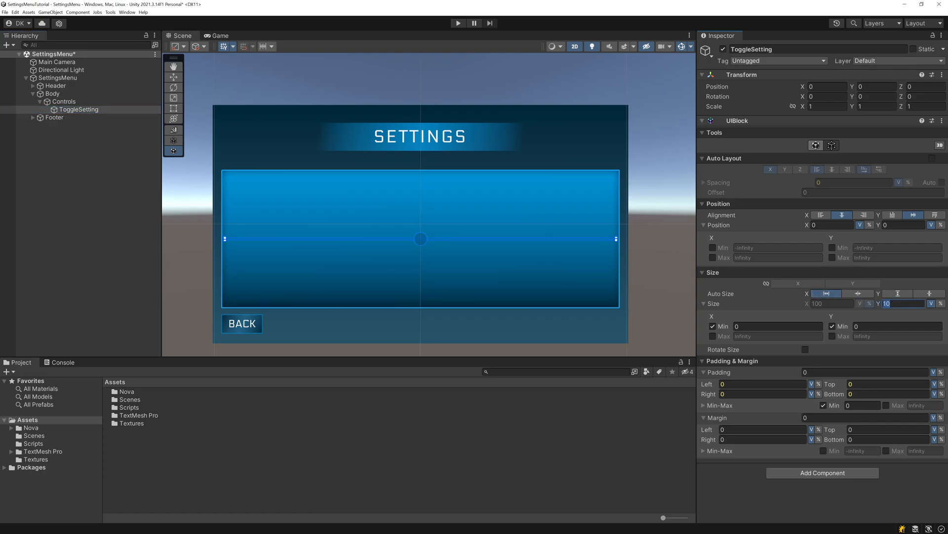
key(ctrl+s)
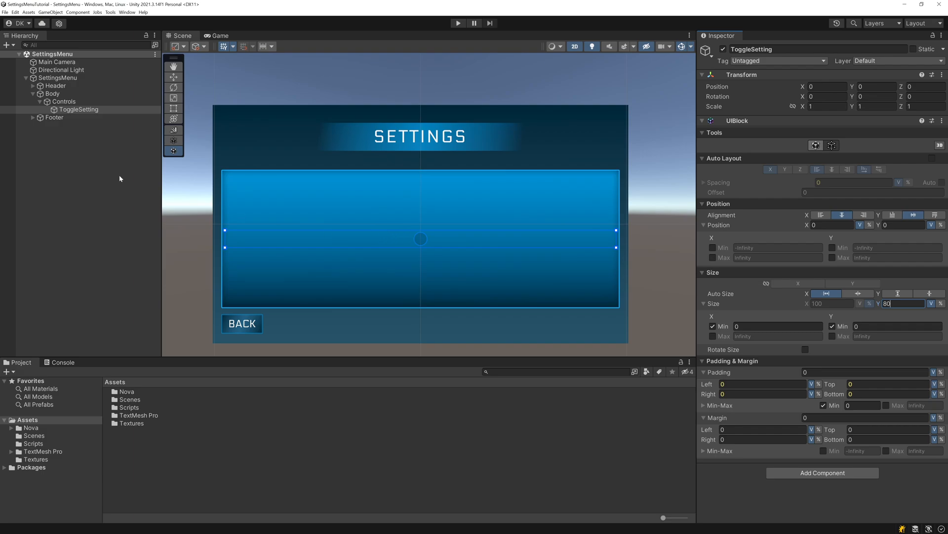
Add a TextBlock named Label under ToggleSetting, right-aligned with an X position of 50 percent
right_click(60, 109)
mouse_move(113, 248)
click(183, 256)
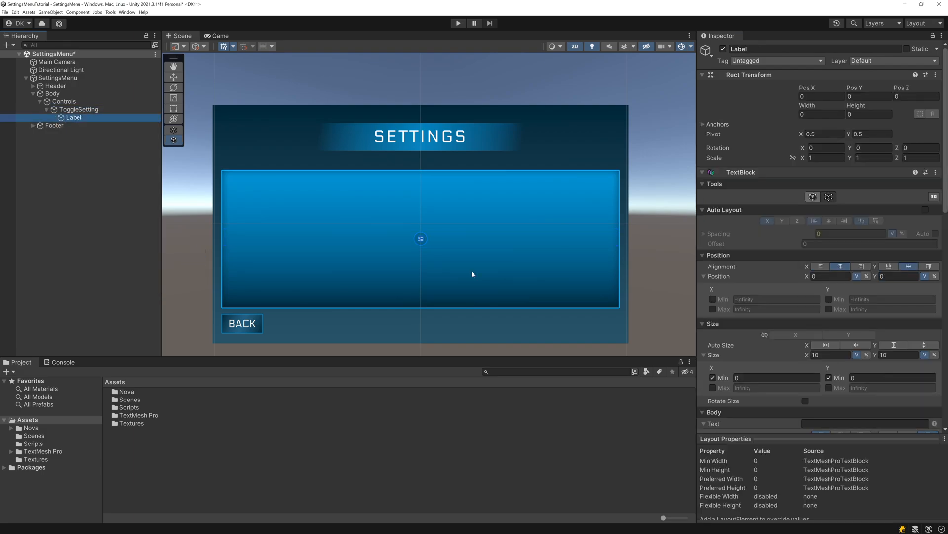
click(860, 266)
text(50)
Set the label's text to TOGGLE in the Electrolize-Regular SDF font at size 48
scroll(434, 251, up, 5)
mouse_move(803, 356)
mouse_down()
mouse_move(835, 357)
mouse_move(805, 368)
mouse_up()
scroll(825, 366, down, 3)
click(824, 367)
text(TOGGLE)
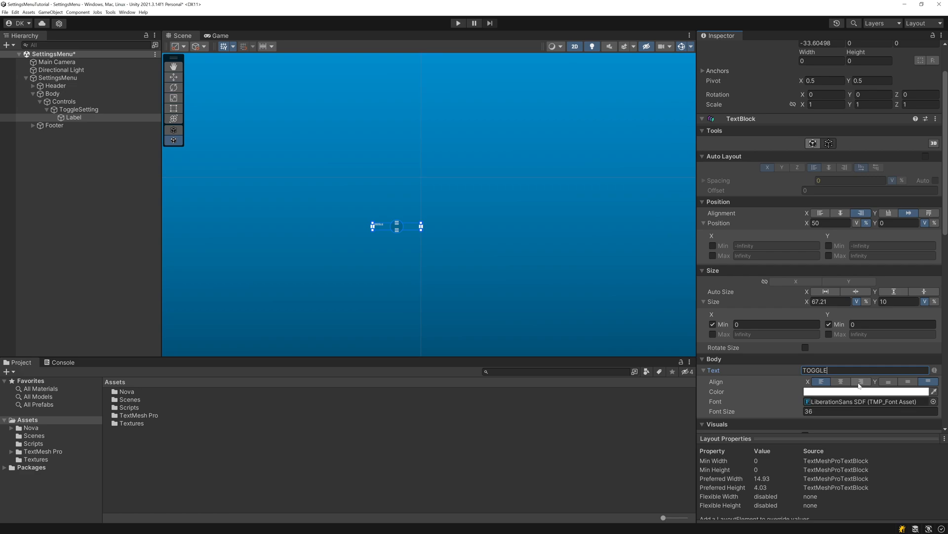
click(934, 401)
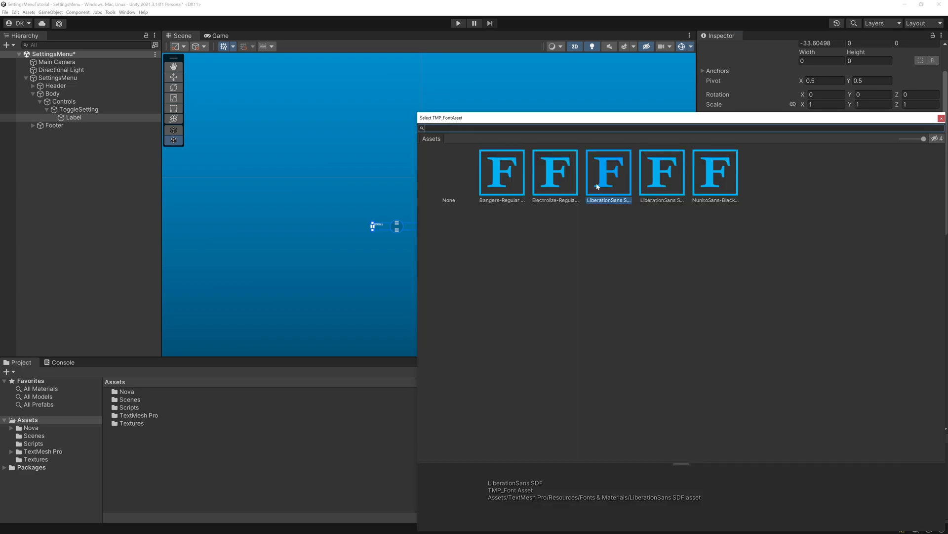
double_click(556, 176)
click(810, 411)
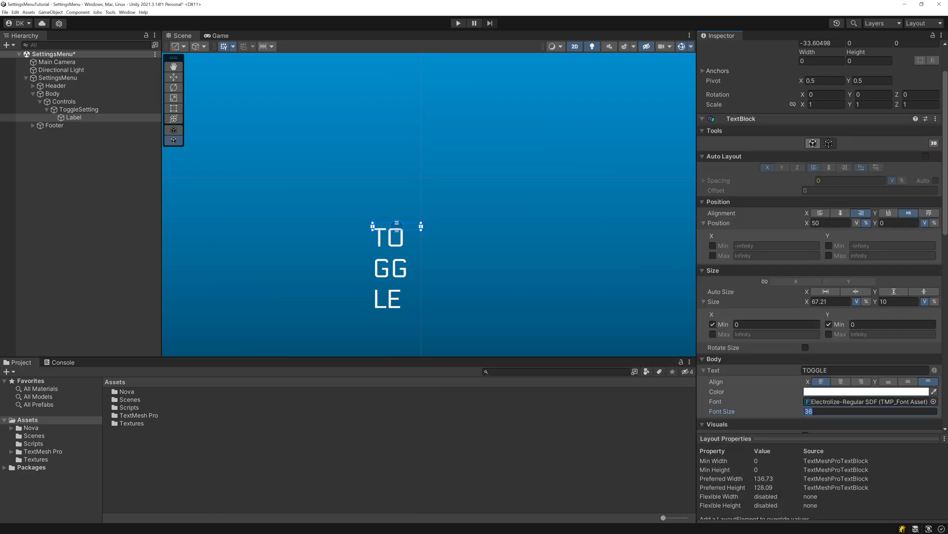
text(48)
Make the label shrink to fit its text on both axes
click(856, 291)
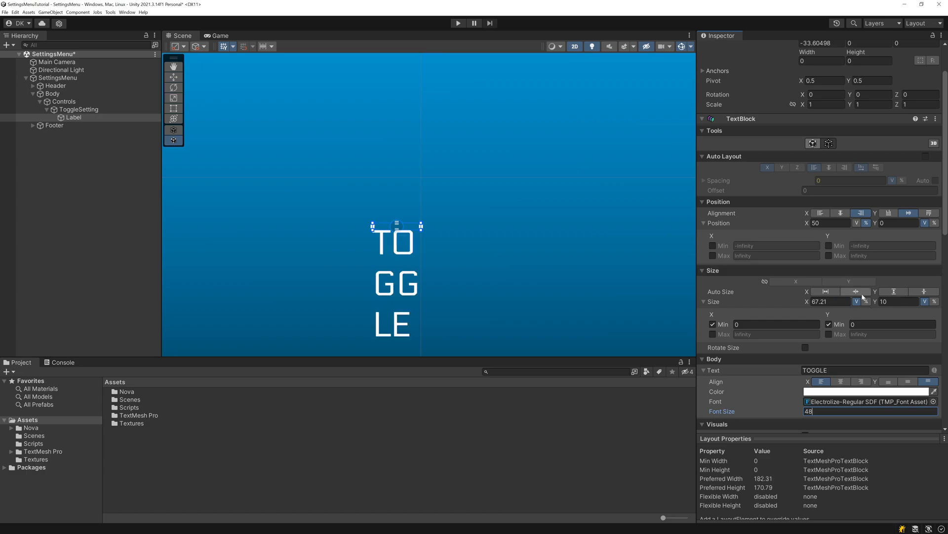
click(925, 292)
scroll(399, 213, down, 3)
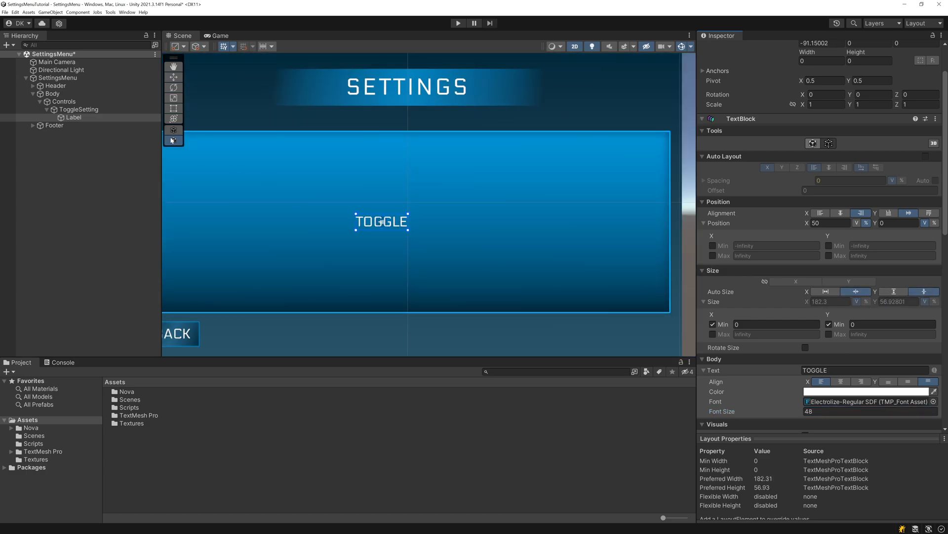
Add a UIBlock 2D named CheckBox under ToggleSetting
right_click(77, 110)
mouse_move(105, 252)
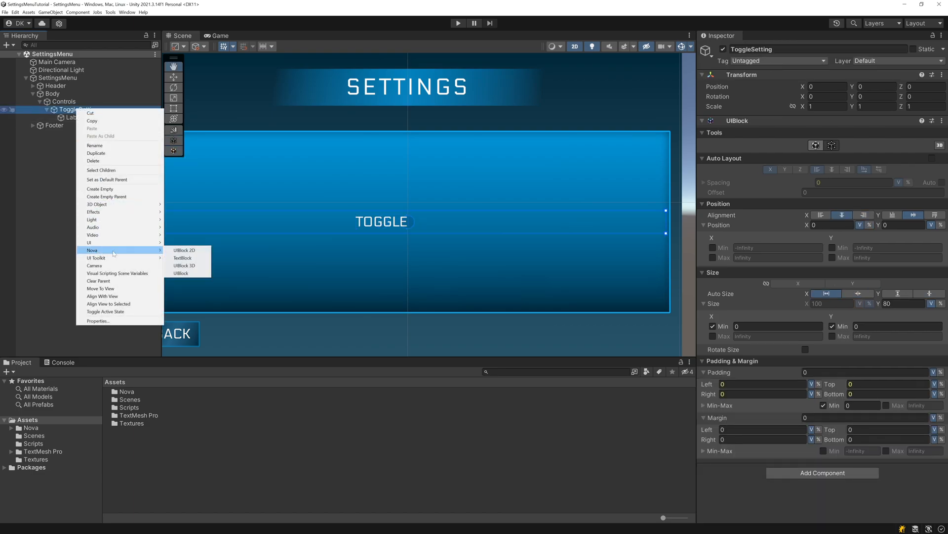
click(184, 250)
text(CheckBox)
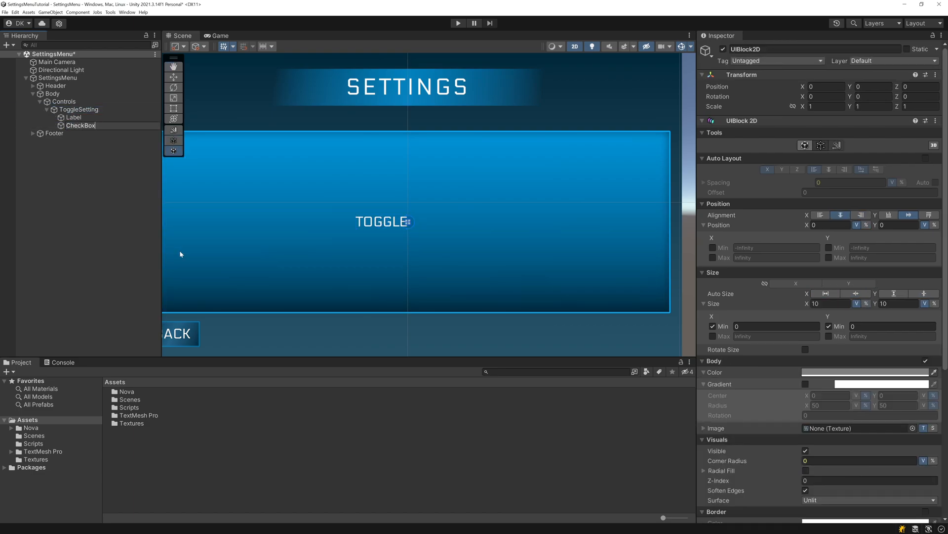
key(Return)
Left-align the CheckBox at an X position of 50 percent and give it a left margin of 50
click(821, 215)
click(830, 225)
text(50)
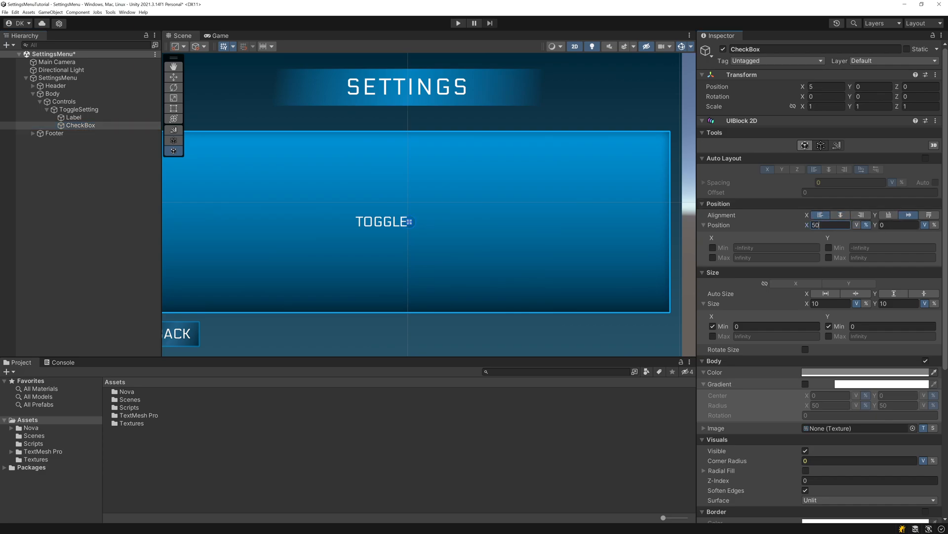
scroll(793, 445, down, 8)
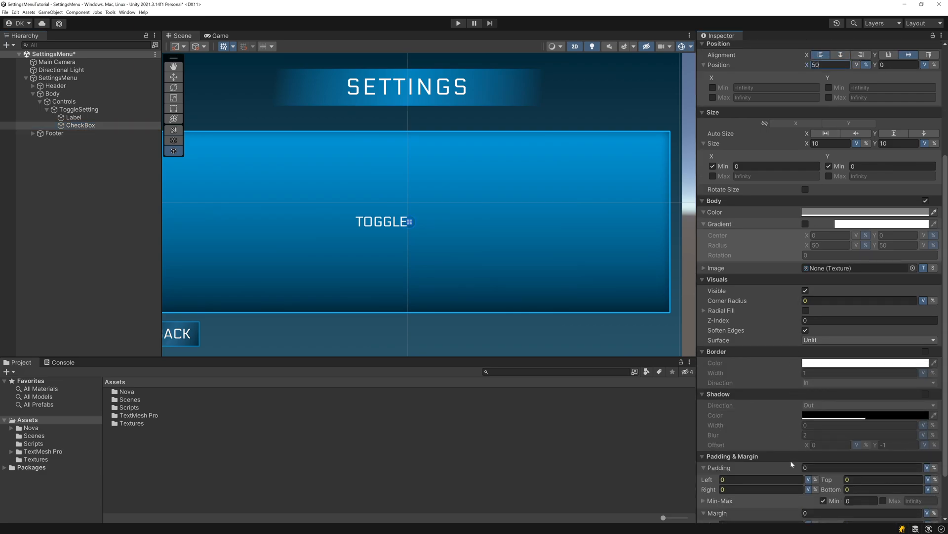
text(50)
scroll(807, 193, up, 2)
Lock the CheckBox's aspect ratio with an X size of 70 and color its body with the dark navy swatch
click(765, 124)
click(835, 144)
text(70)
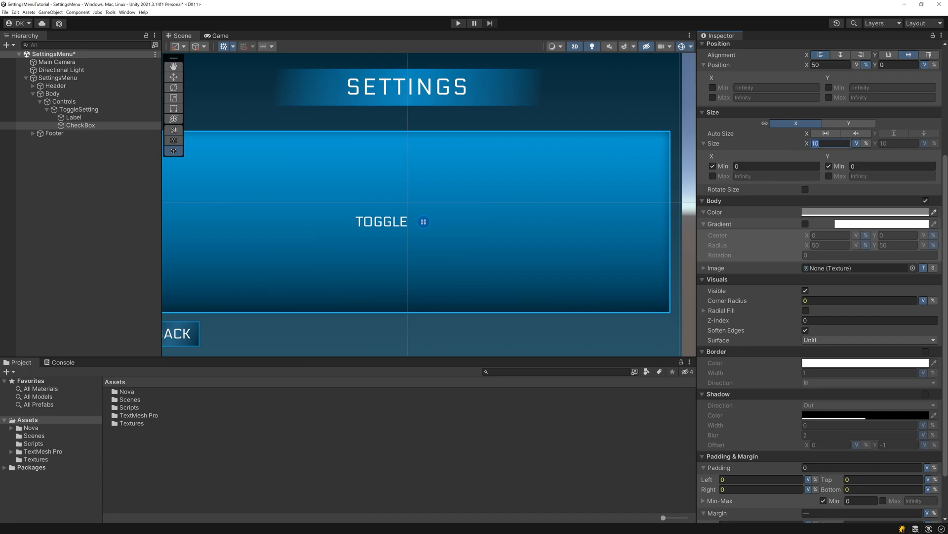
click(848, 211)
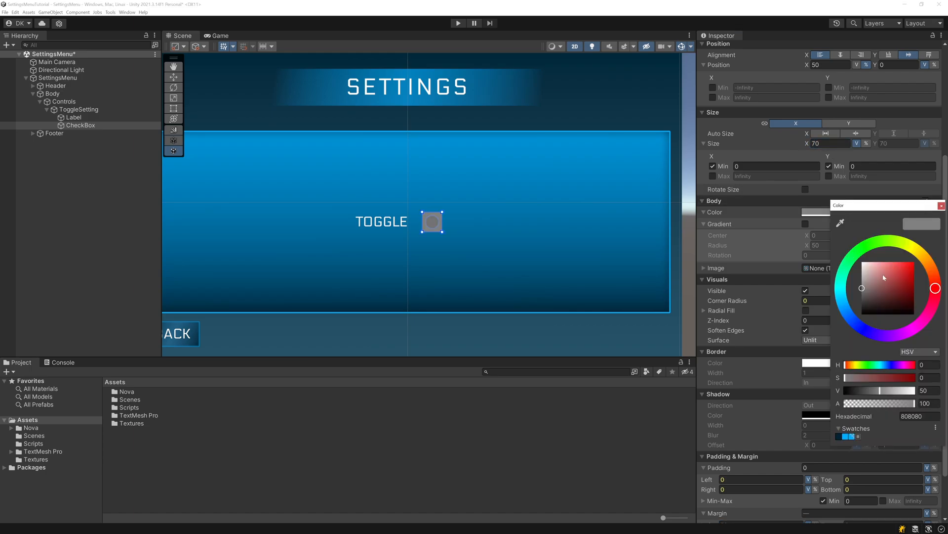
click(842, 437)
click(942, 206)
Give the CheckBox a bright blue centered border of width 4 and a corner radius of 4
scroll(563, 226, up, 5)
click(925, 351)
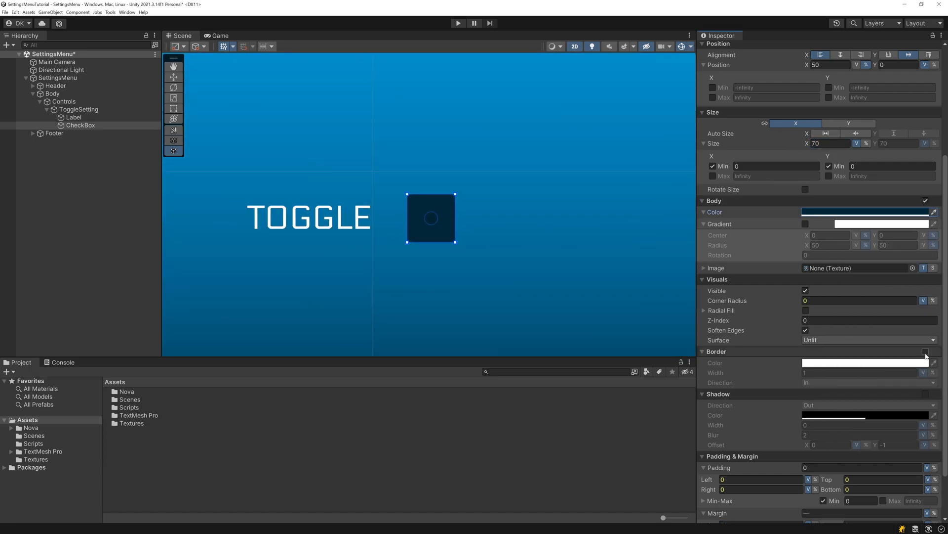
click(864, 362)
click(846, 521)
click(840, 372)
text(4)
click(864, 382)
click(815, 395)
click(860, 300)
text(4)
scroll(441, 209, up, 3)
Enable an inward shadow on the CheckBox with width 5, blur 5 and Y offset 0
click(926, 394)
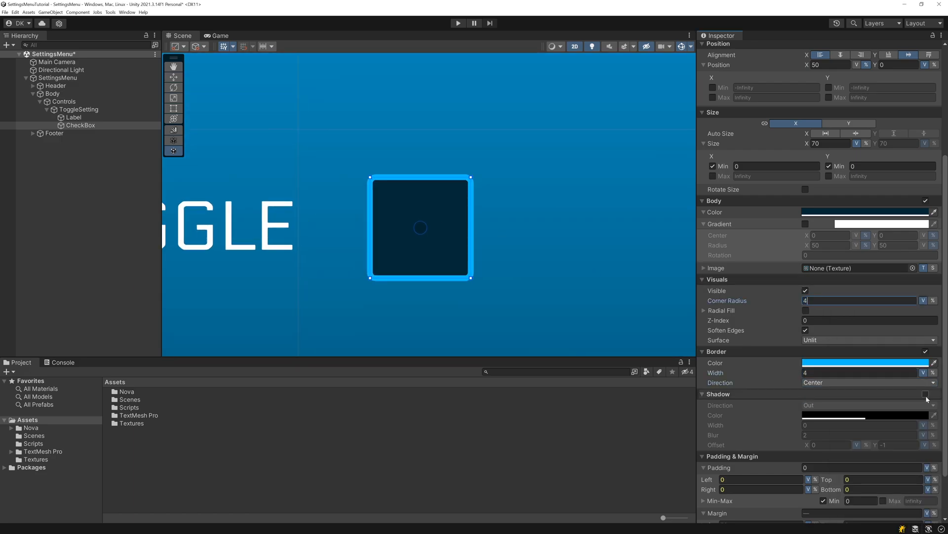
click(840, 425)
text(5)
key(Tab)
text(5)
click(836, 405)
click(835, 423)
click(897, 445)
text(0)
Color the CheckBox's shadow with the 00AFFF blue swatch, darken it and save the scene
click(865, 415)
click(837, 521)
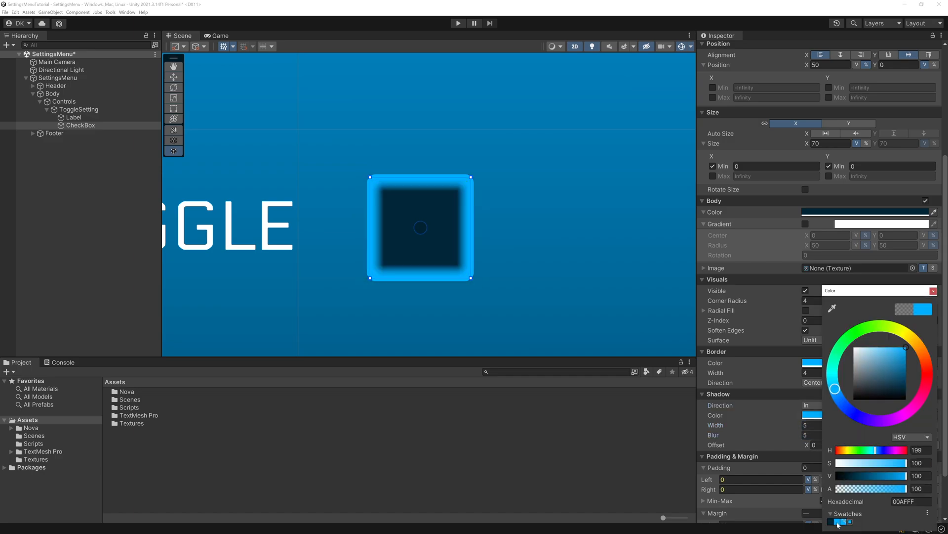
drag(888, 476, 875, 477)
key(ctrl+s)
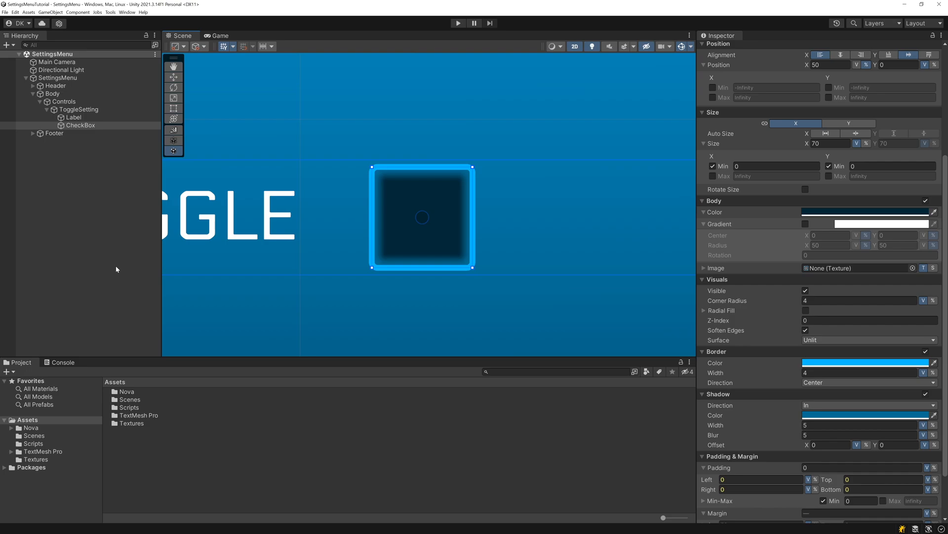
Add a UIBlock 2D named CheckMark inside CheckBox and expand it on both axes
right_click(93, 126)
click(128, 238)
text(CheckMark)
key(Return)
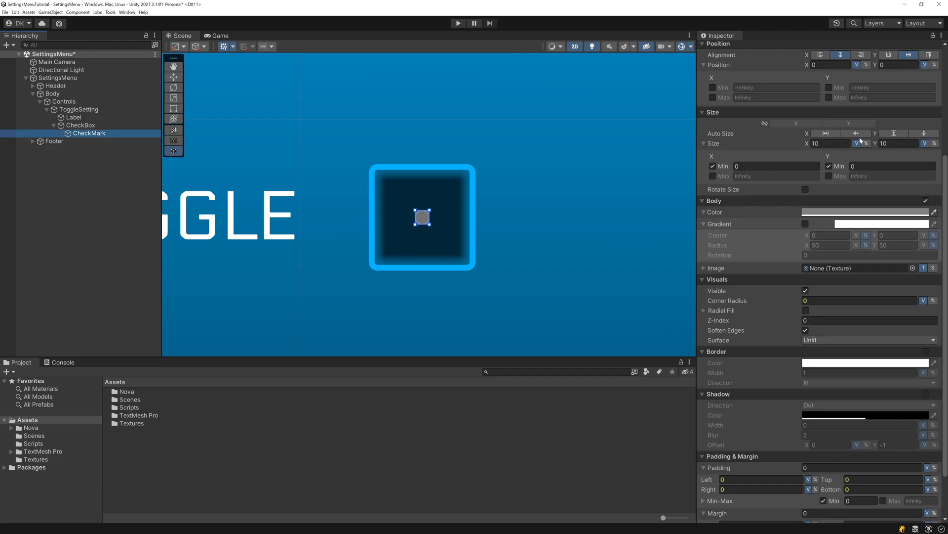
click(826, 134)
click(894, 133)
Color the CheckMark block white and assign the CheckMark texture from the Textures folder as its image
click(860, 212)
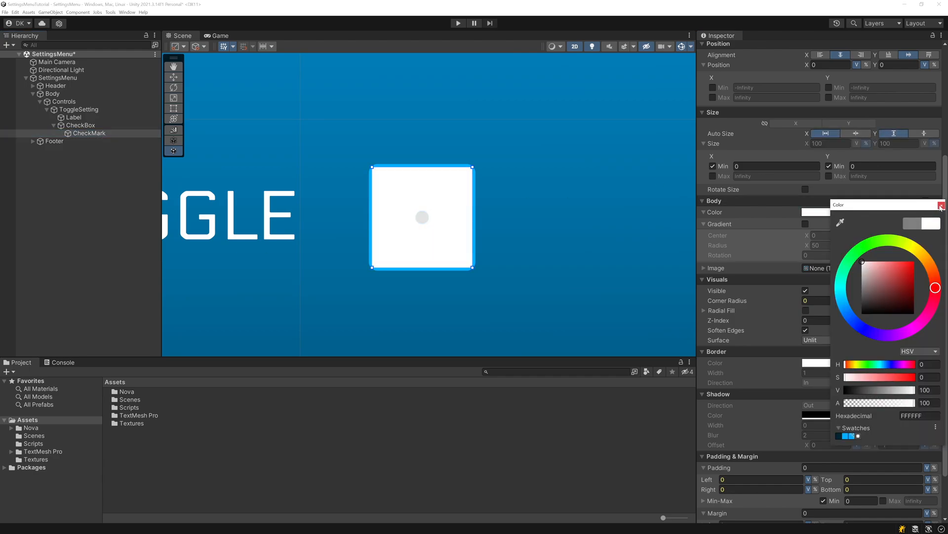
click(942, 206)
click(36, 459)
drag(133, 399, 821, 270)
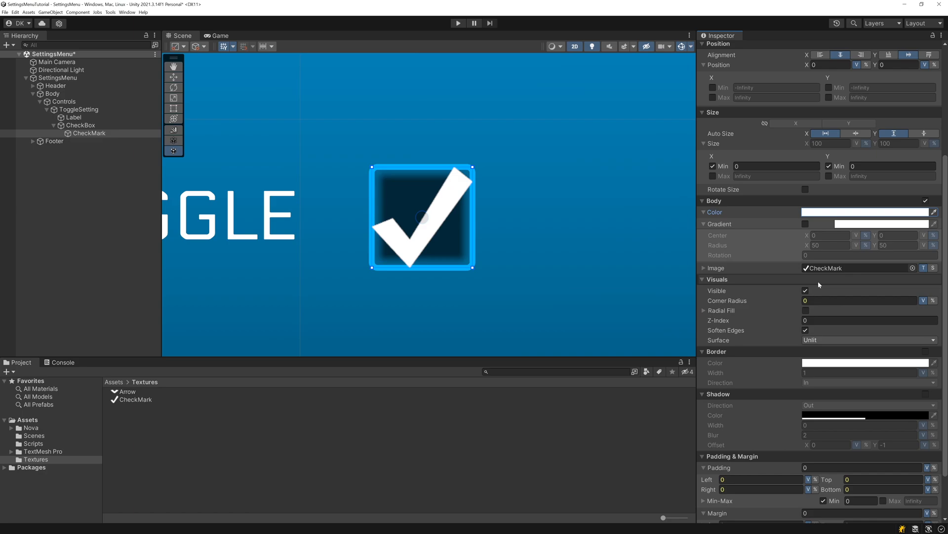
Set the CheckMark block's margin to 16
scroll(817, 283, down, 3)
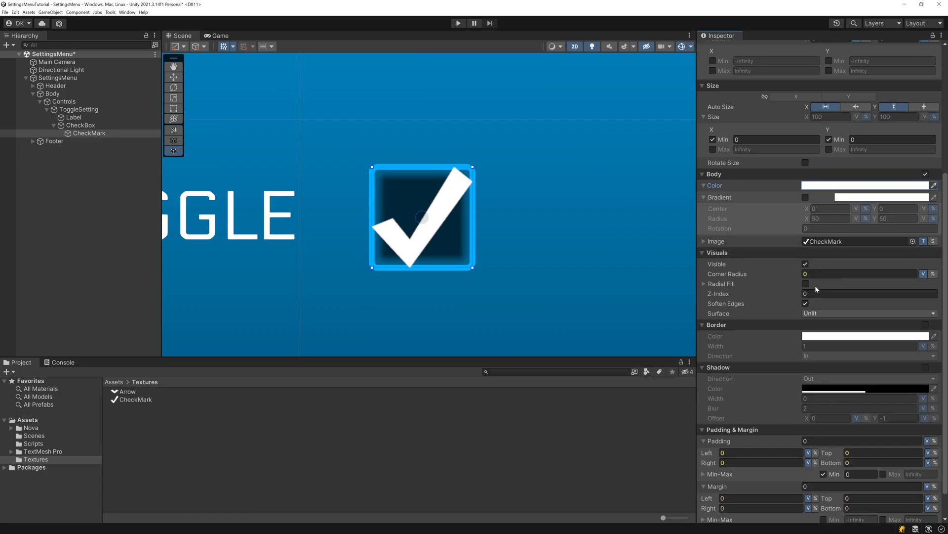
click(840, 455)
text(16)
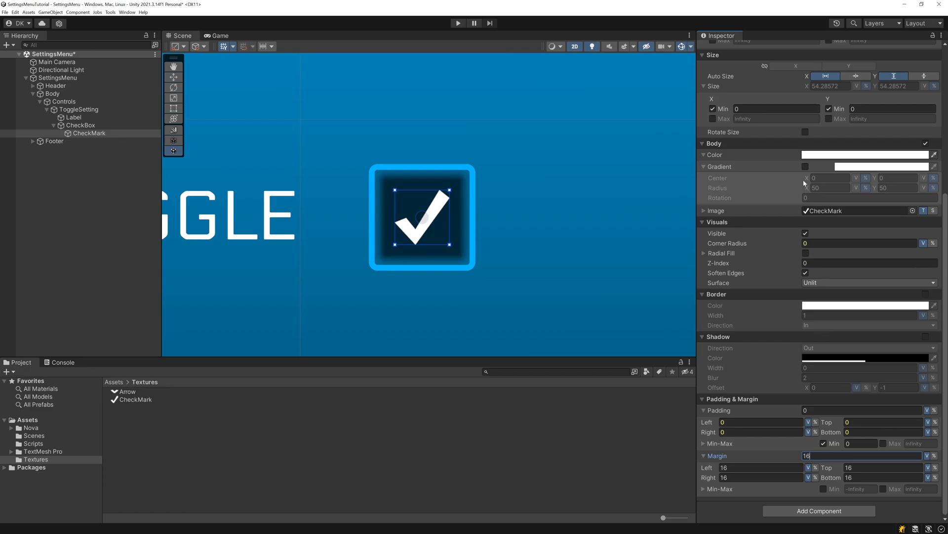
Enable the CheckMark's gradient and color it with the 00AFFF blue swatch
click(805, 167)
click(856, 167)
click(847, 393)
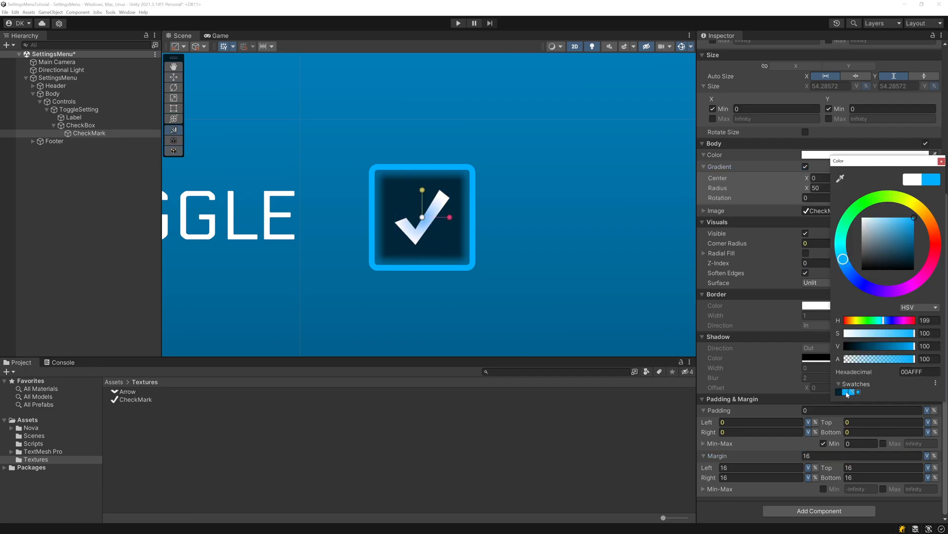
click(942, 161)
Set the gradient's X radius to 0 and angle it from the check mark's lower left, with a Y radius of about 70
click(828, 188)
text(0)
mouse_move(422, 216)
mouse_down()
mouse_move(408, 241)
mouse_move(431, 209)
mouse_up()
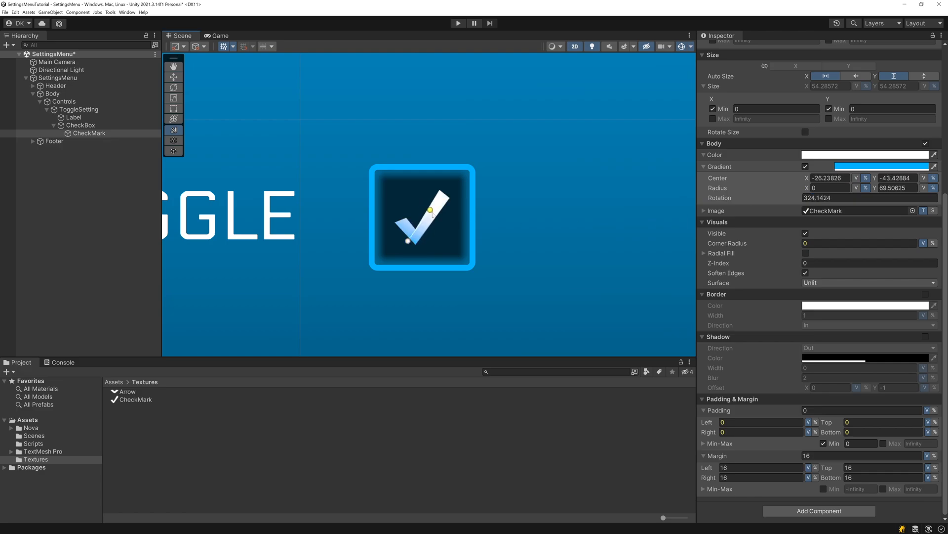
Save the scene with the finished toggle and preview the whole settings menu in the Game view
click(296, 295)
key(f)
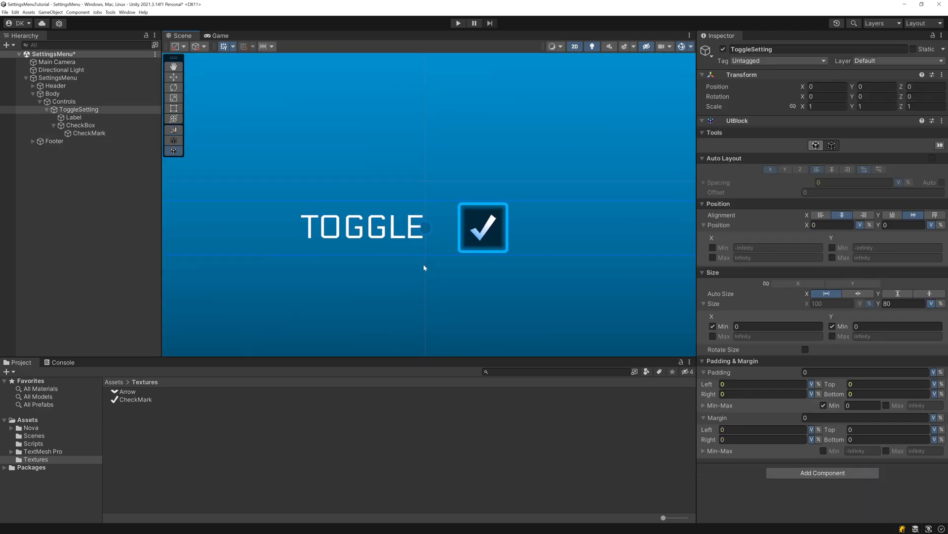
key(ctrl+s)
scroll(356, 299, down, 5)
middle_drag(355, 299, 390, 256)
scroll(390, 256, down, 3)
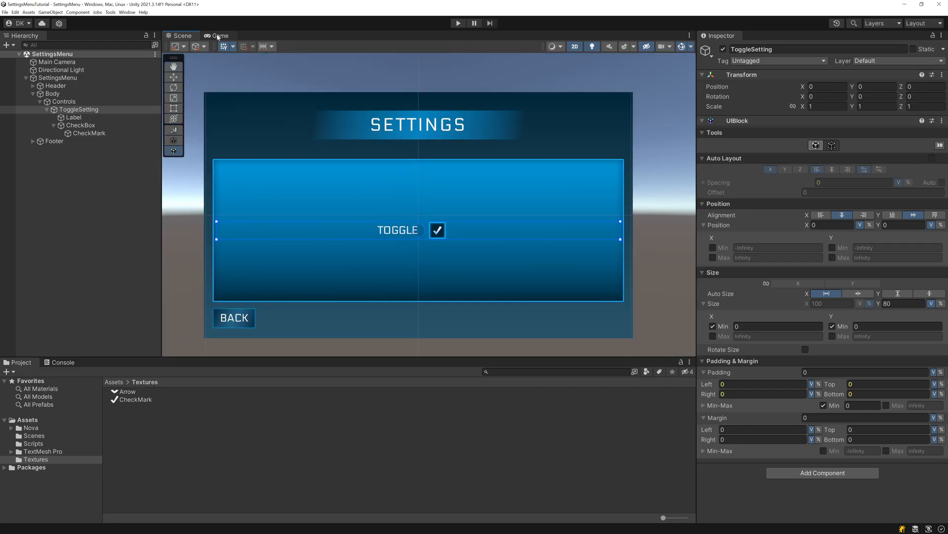
click(218, 36)
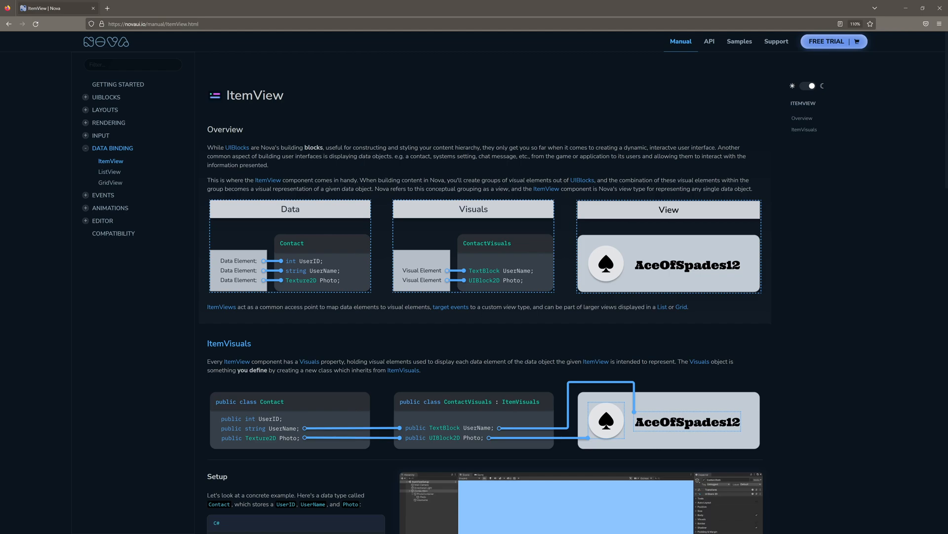
Read the ItemView page of the Nova manual in the browser, covering data, visuals and ItemVisuals
scroll(485, 304, down, 3)
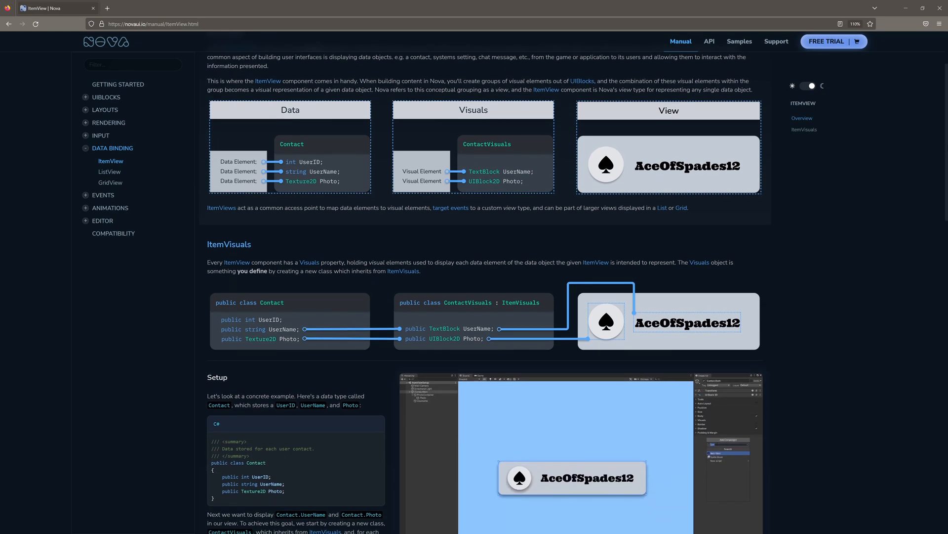
key(ctrl+l)
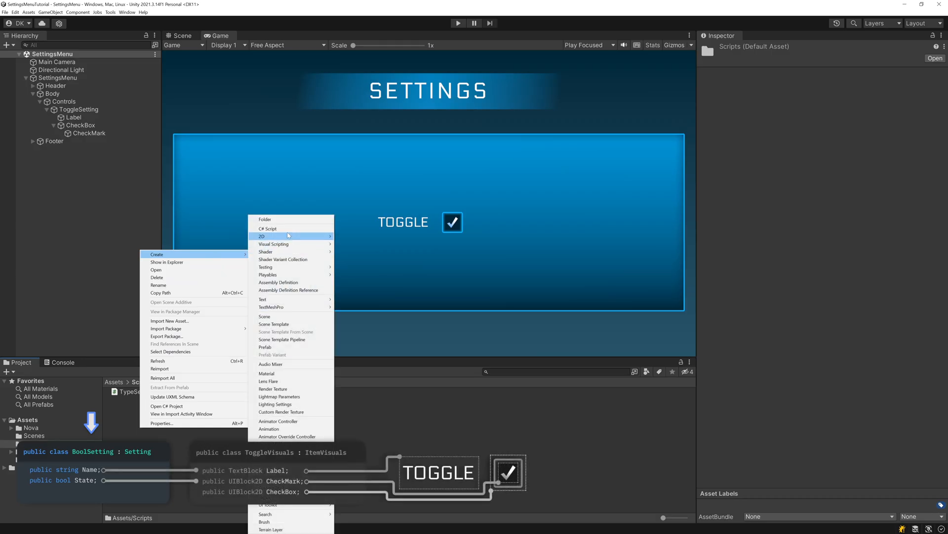
Create a C# script named SettingsDataTypes in Unity's Scripts folder and open it in Visual Studio
click(290, 230)
text(SettingsDataTypes)
key(Return)
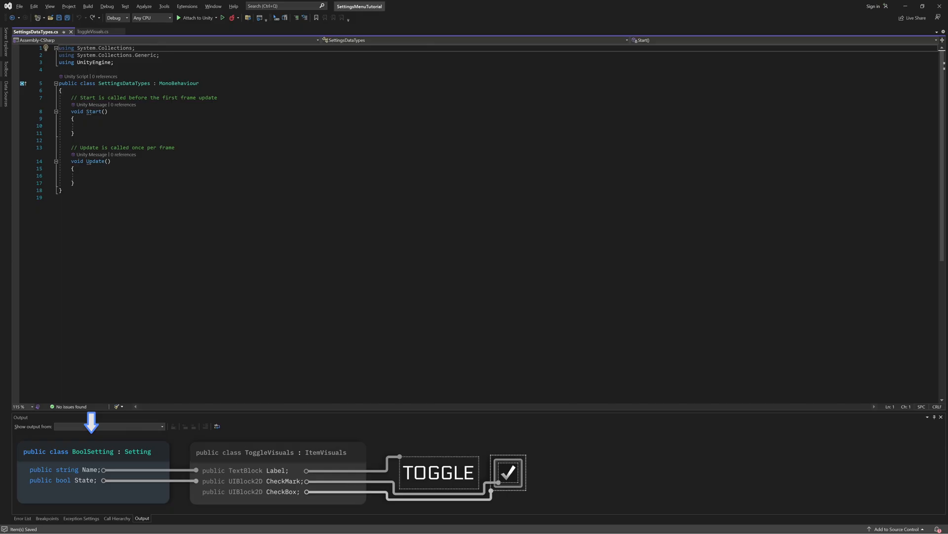
Replace the template class with a [System.Serializable] public class BoolSetting containing a public bool State field
drag(62, 190, 99, 83)
text(BoolSetting)
key(Return)
text({)
key(Return)
text(public bool S)
text(tate;)
key(Up)
key(Up)
key(ctrl+Return)
text([System.Serializable])
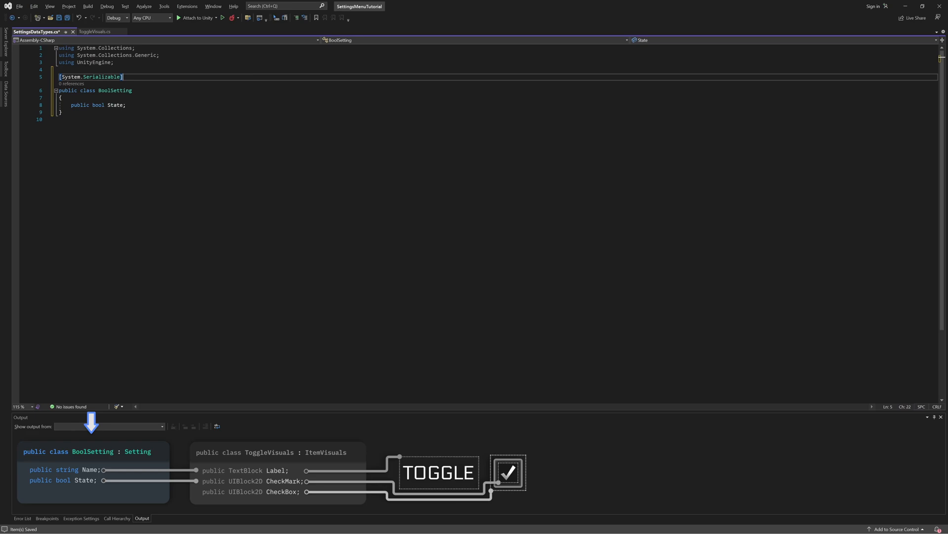
Above BoolSetting, add a [System.Serializable] public abstract class Setting containing a public string Name field
key(ctrl+Return)
key(ctrl+Return)
text(public abstract class Setting{)
key(Return)
text(public string Name;)
key(Up)
key(Up)
key(ctrl+Return)
text([Sys)
key(Tab)
key(Tab)
Make the BoolSetting class inherit from Setting
key(Down)
key(End)
key(Down)
key(Down)
key(Down)
key(Down)
key(Down)
key(Down)
key(Down)
key(Up)
key(Tab)
click(60, 169)
double_click(117, 155)
double_click(120, 105)
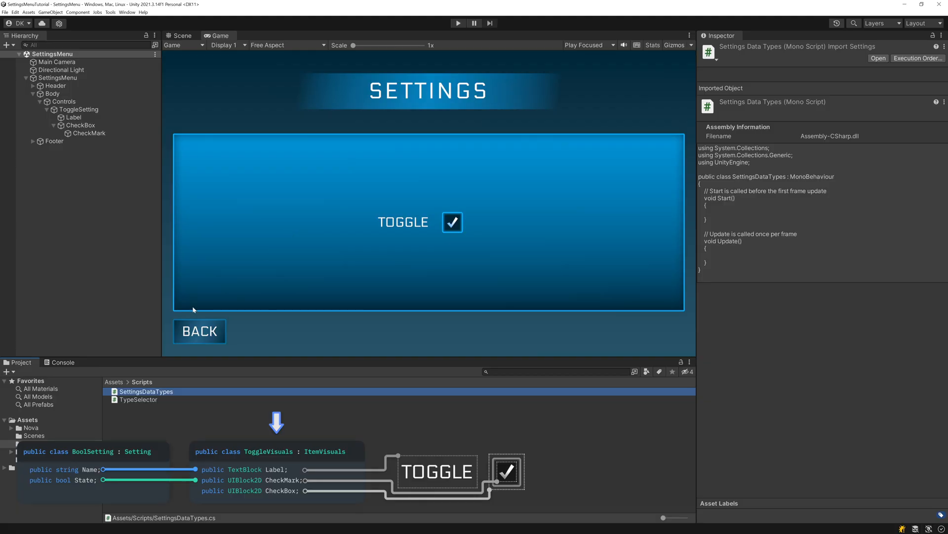
Create a C# script named ToggleVisuals in the Scripts folder and open it in Visual Studio
right_click(141, 421)
mouse_move(230, 250)
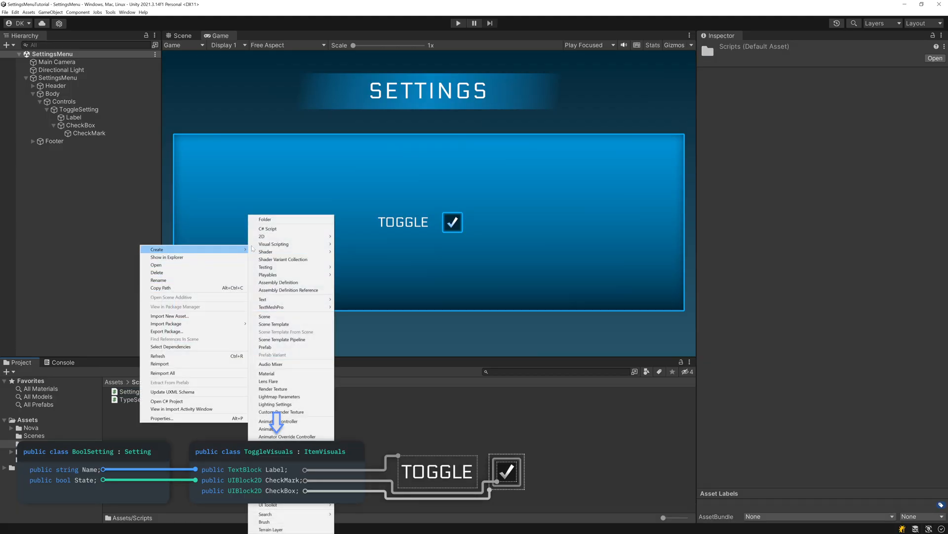
click(267, 229)
text(ToggleVisuals)
key(Return)
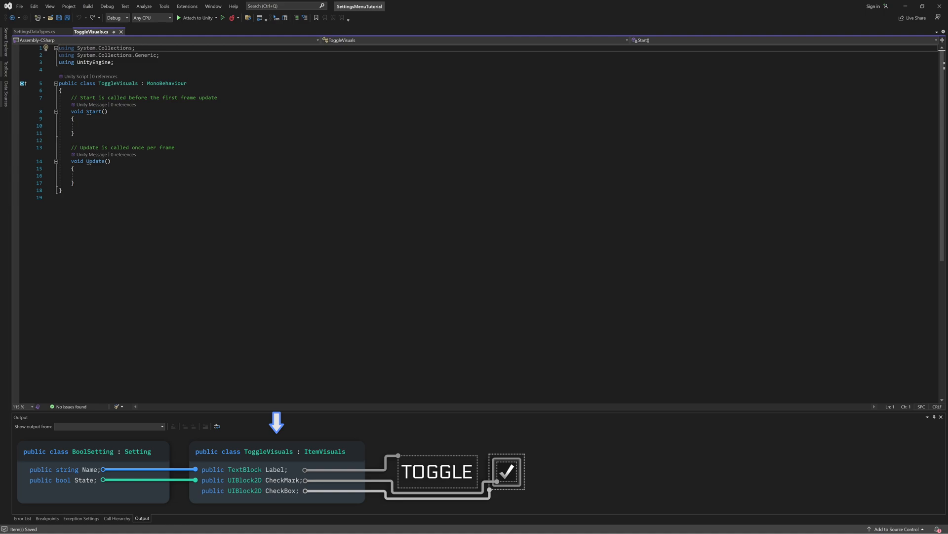
Make the ToggleVisuals class inherit from ItemVisuals and mark it with the [System.Serializable] attribute
double_click(153, 85)
text(ItemVi)
key(Tab)
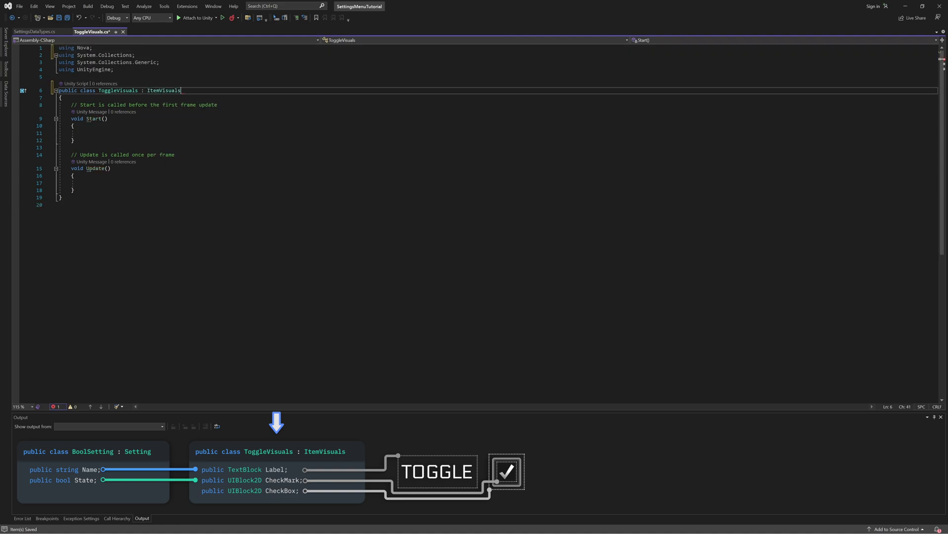
key(Up)
key(Return)
text([System.Serializable])
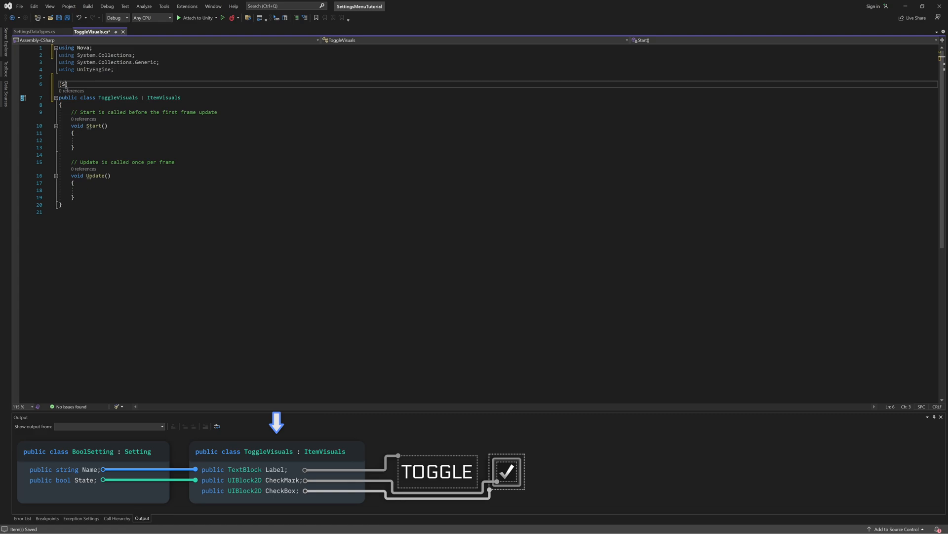
Replace the template methods with public fields TextBlock Label, UIBlock2D CheckBox and UIBlock2D CheckMark, each initialized to null
drag(76, 197, 46, 112)
key(Delete)
text(public TextBlock Label = null;)
key(Return)
text(public UIBlock2D CheckBox = null;)
key(Return)
text(public UIBlock2D CheckMark = null;)
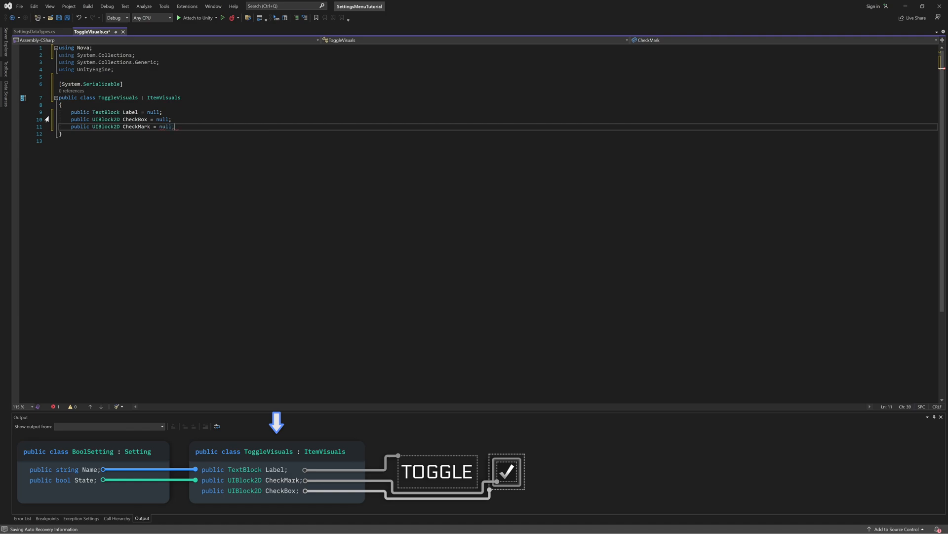
Below the block fields, add public Color fields DefaultColor, HoveredColor and PressedColor, and save the script
text(ublic )
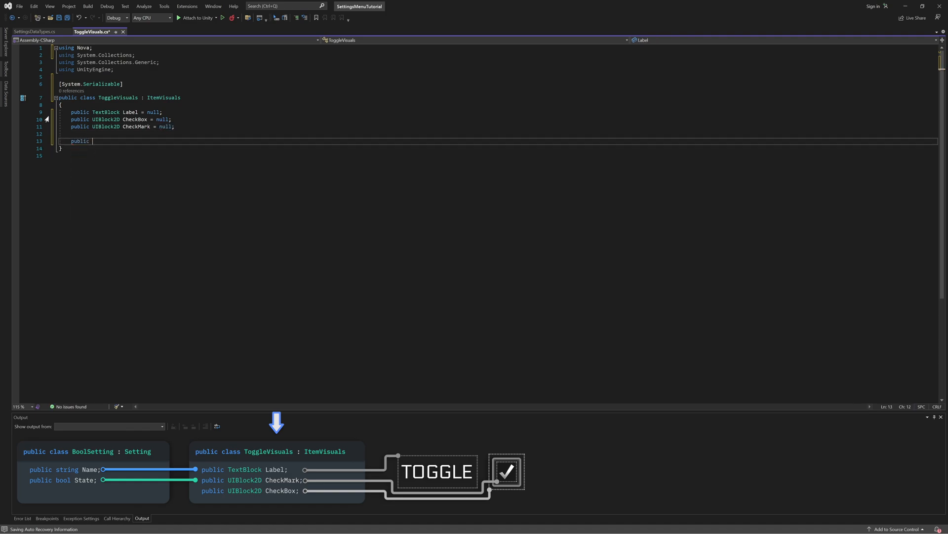
text(Color DefaultColor;)
key(ctrl+d)
key(Left)
key(ctrl+shift+Left)
text(HoveredColor)
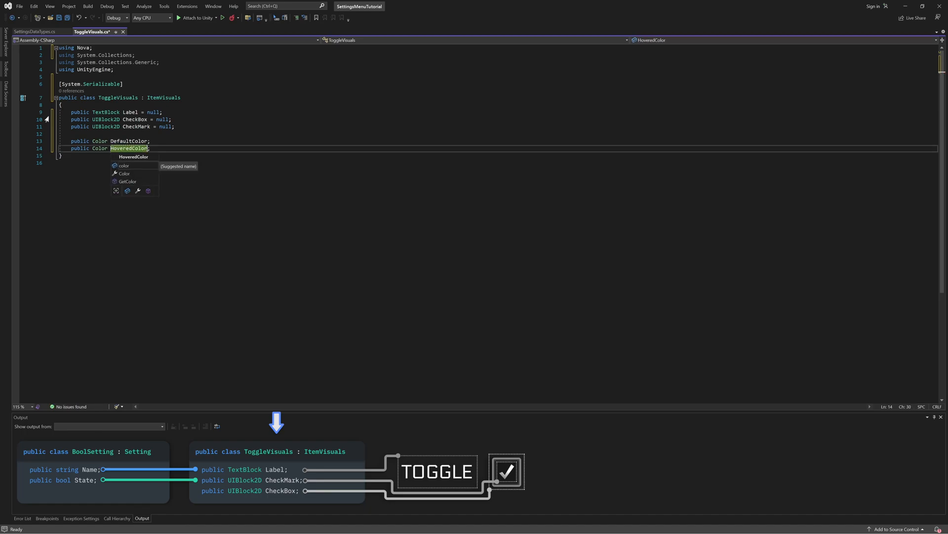
key(ctrl+d)
key(ctrl+shift+Left)
text(PressedColor)
key(End)
key(ctrl+s)
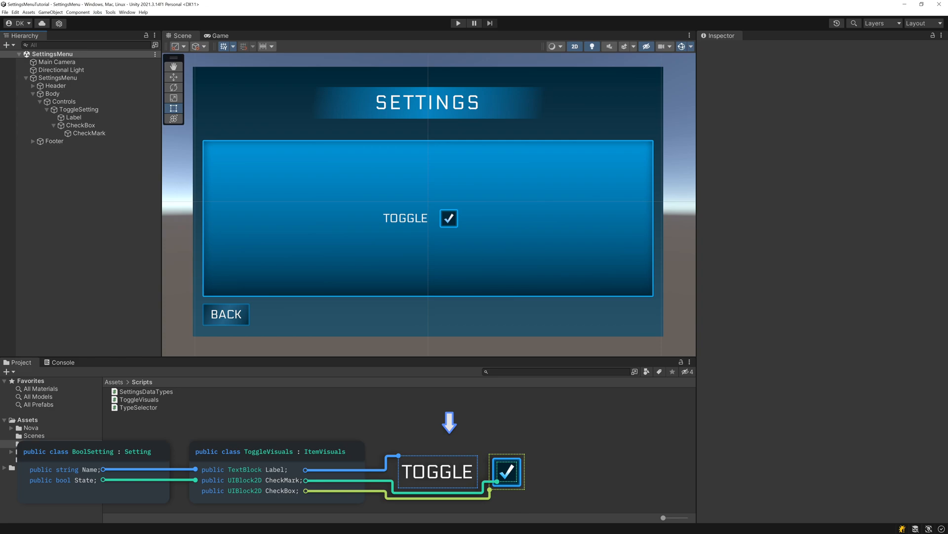
In Unity, add an Item View component to ToggleSetting and set its Visuals type to ToggleVisuals
click(79, 110)
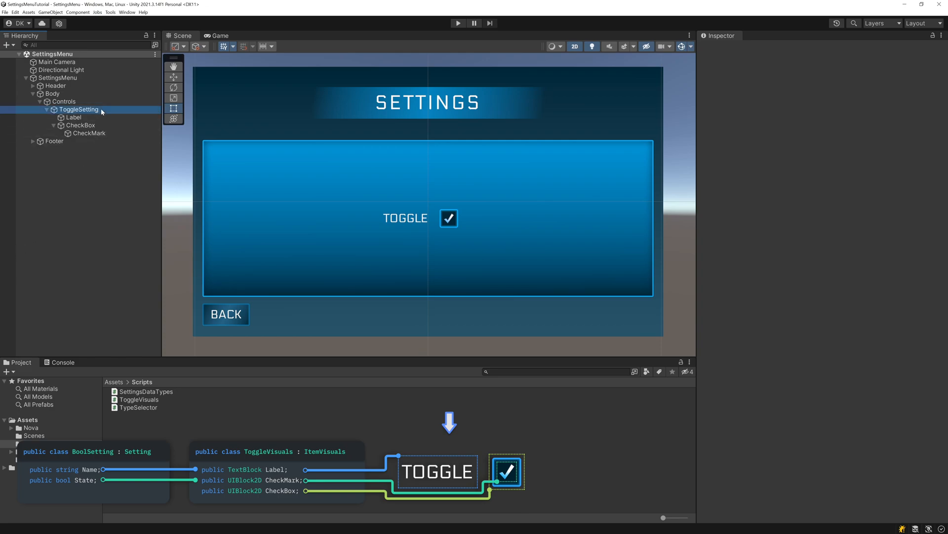
click(830, 470)
text(item)
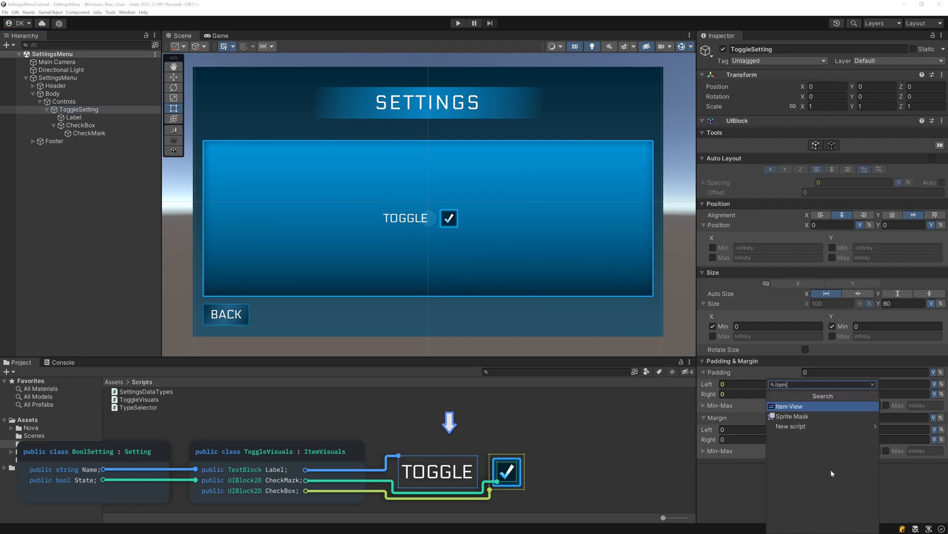
key(Return)
click(830, 480)
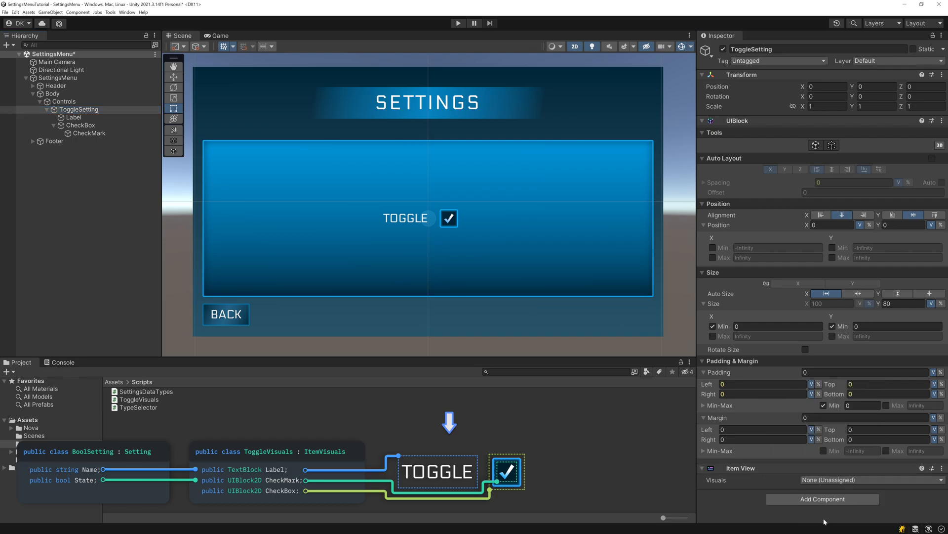
click(827, 520)
scroll(794, 490, down, 2)
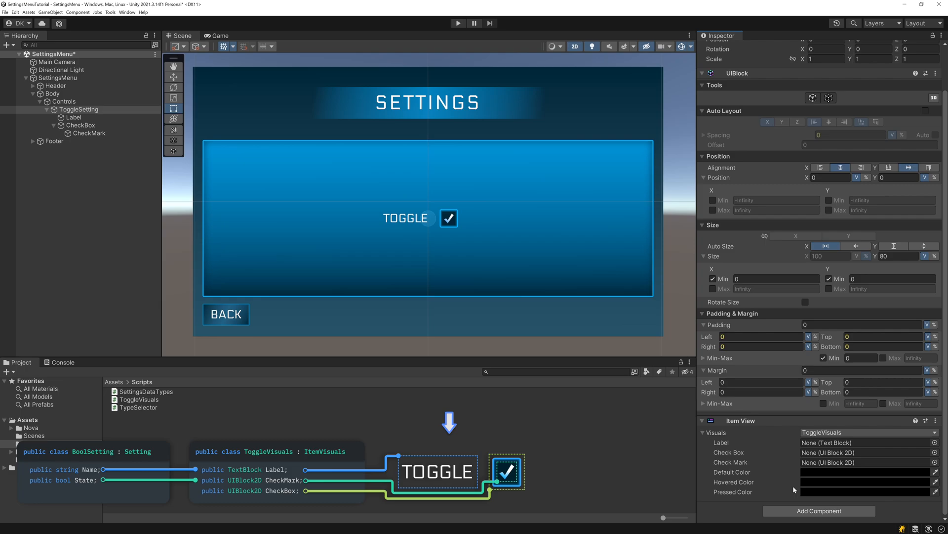
Assign Label, CheckBox and CheckMark to the matching Item View fields and copy the CheckBox's body color into Default Color
drag(74, 117, 870, 443)
drag(97, 127, 810, 462)
click(79, 125)
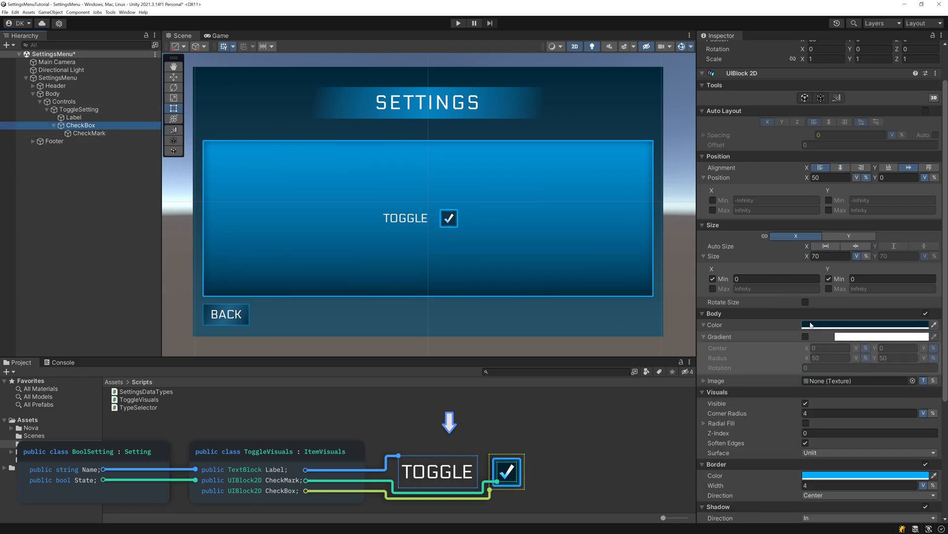
click(79, 109)
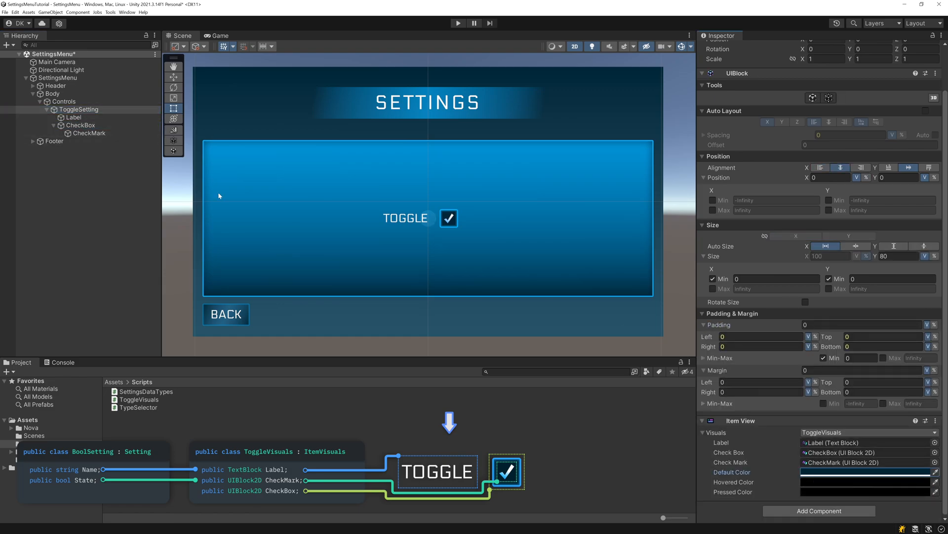
Copy the CheckBox's shadow color into both Pressed Color and Hovered Color of ToggleSetting's Item View
click(81, 126)
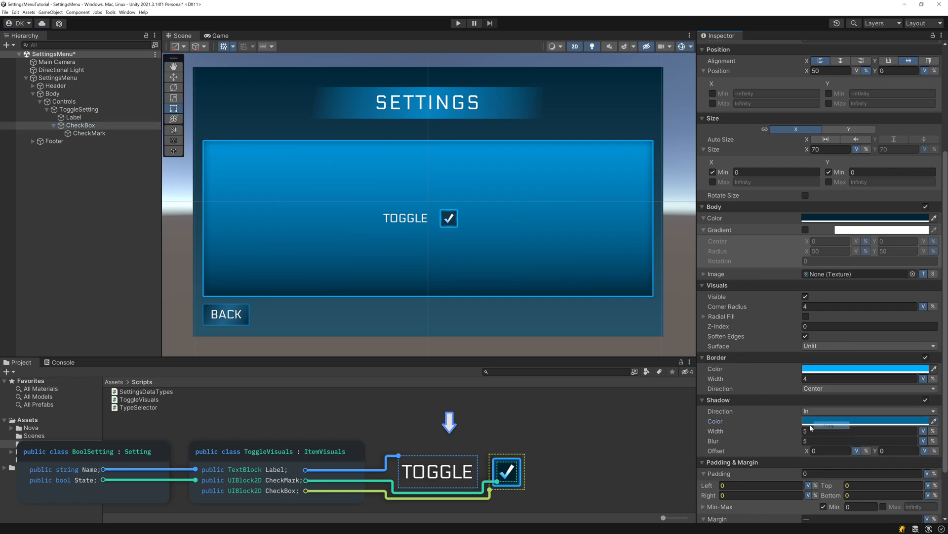
click(75, 110)
right_click(828, 490)
click(837, 503)
right_click(827, 481)
click(842, 495)
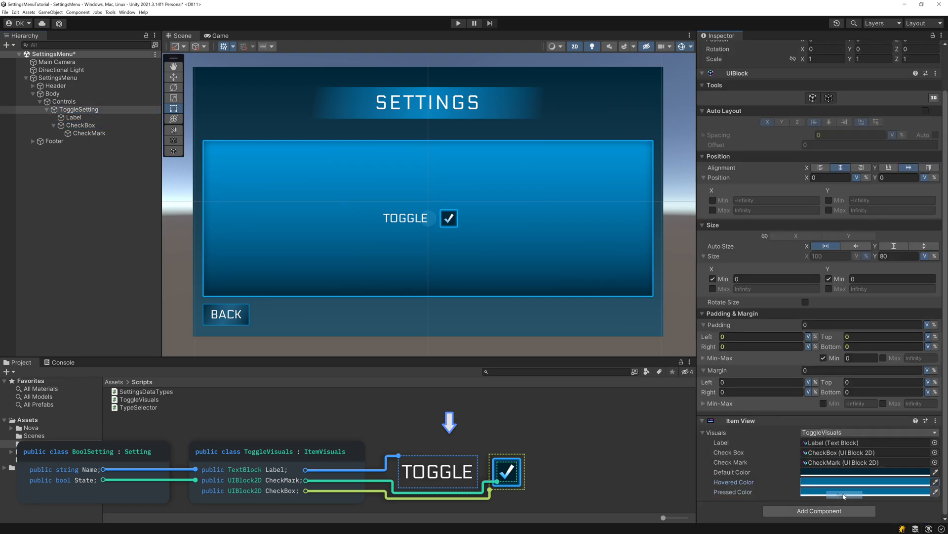
Darken the Item View's Pressed Color by lowering its HSV value to 43
click(864, 492)
drag(886, 476, 876, 476)
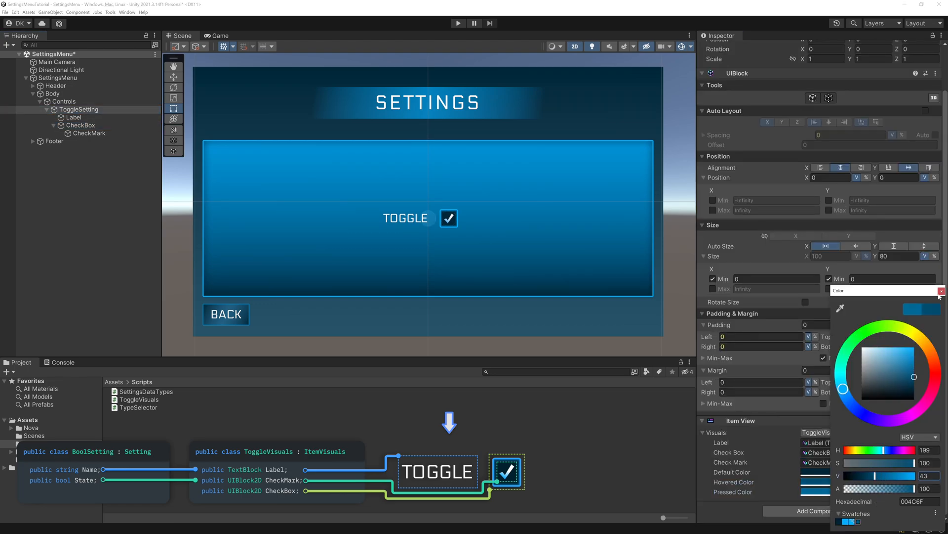
click(942, 291)
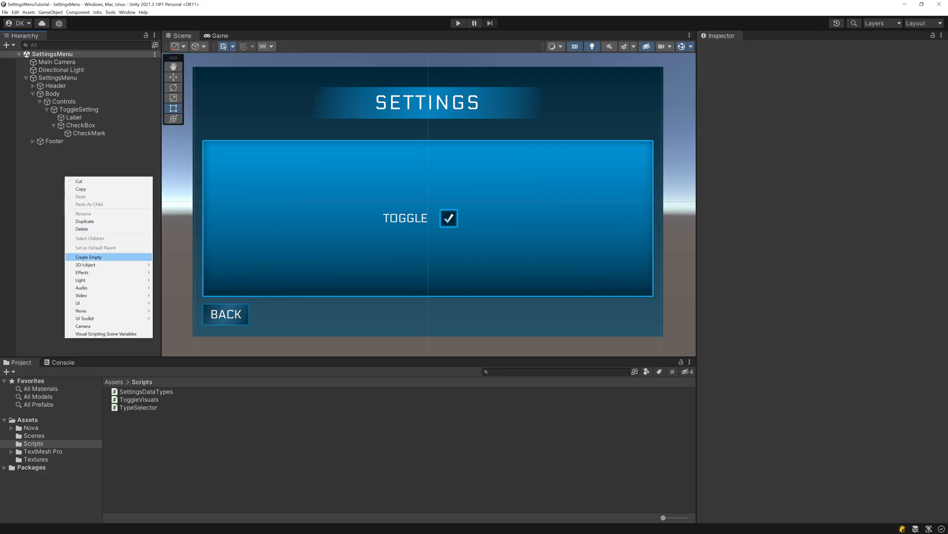
Create an empty GameObject named InputManager at the root of the scene
click(82, 258)
text(InputManager)
key(Return)
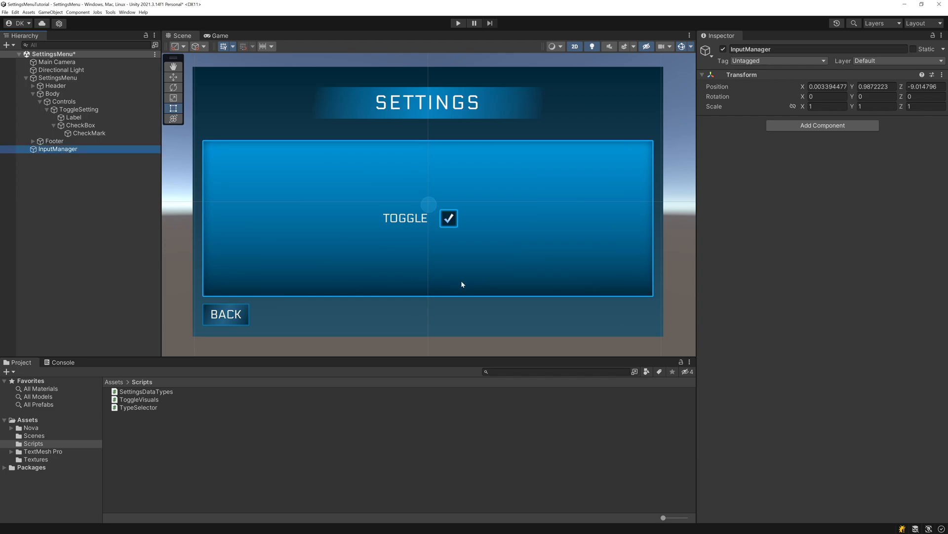
Add the Input Manager script to the InputManager object and move the object above SettingsMenu in the hierarchy
click(795, 125)
text(input)
key(Return)
drag(58, 148, 57, 78)
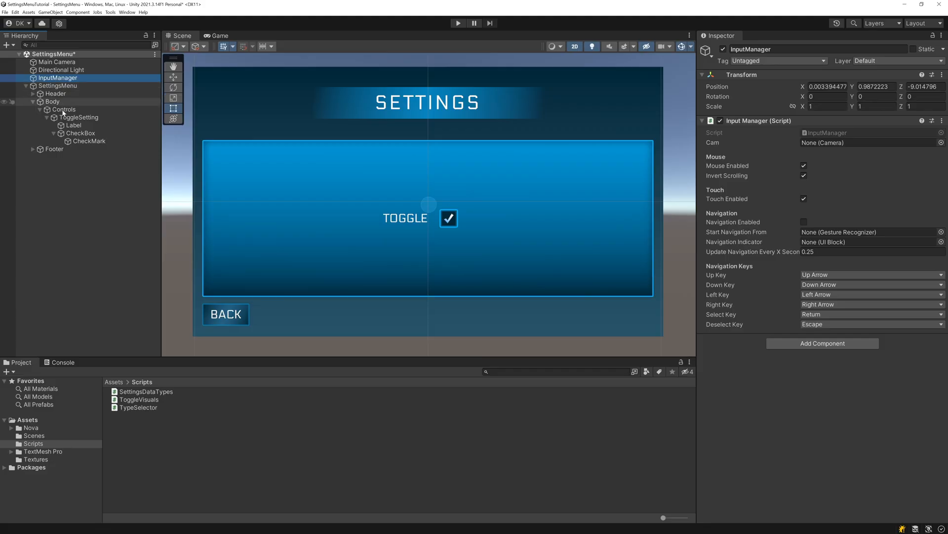
Add an Interactable component to the CheckBox object under ToggleSetting
click(47, 117)
click(80, 133)
scroll(839, 490, down, 5)
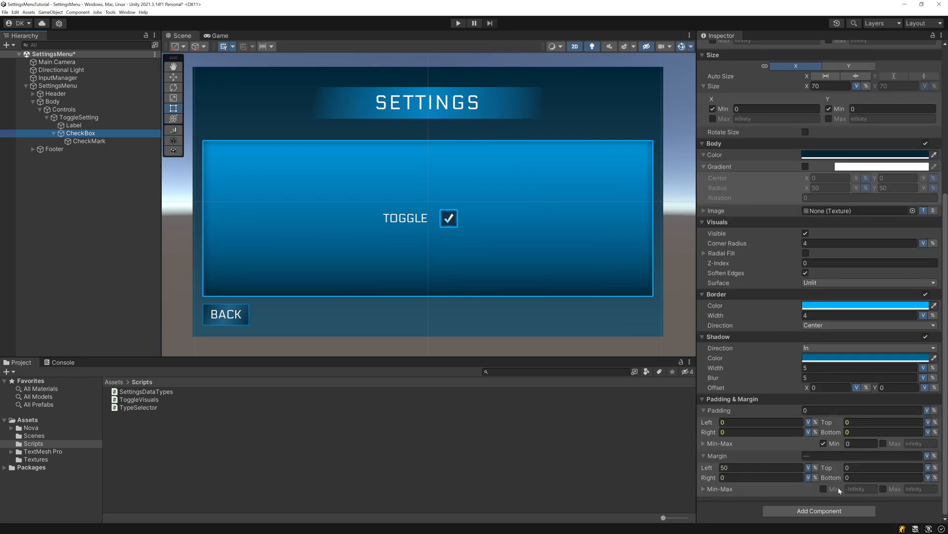
click(822, 509)
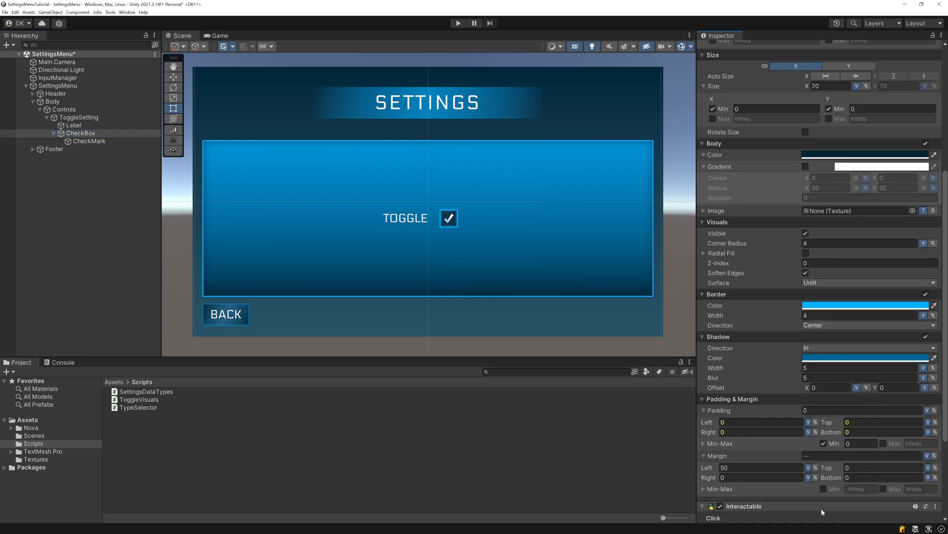
scroll(818, 494, down, 5)
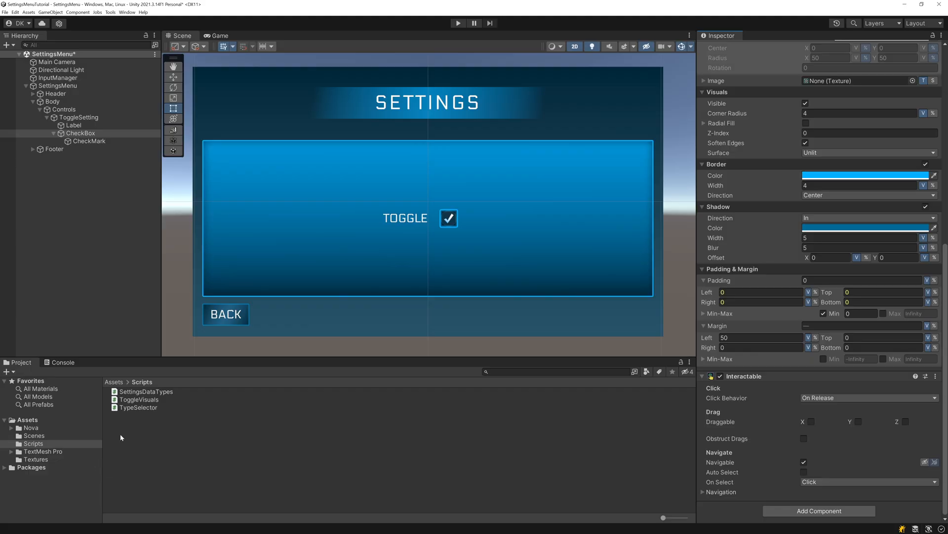
Create a C# script named SettingsMenu in the Scripts folder and open it in Visual Studio
right_click(125, 427)
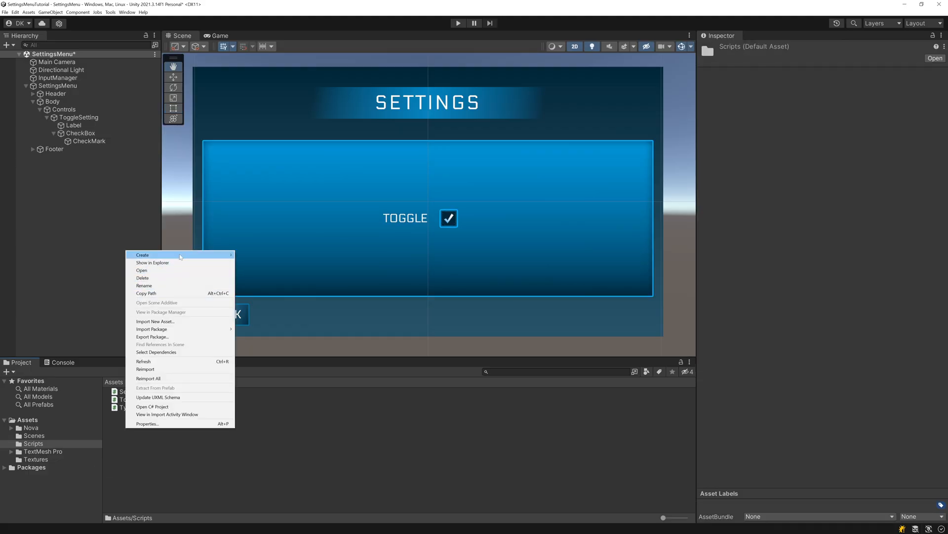
mouse_move(217, 255)
click(270, 229)
text(SettingsMenu)
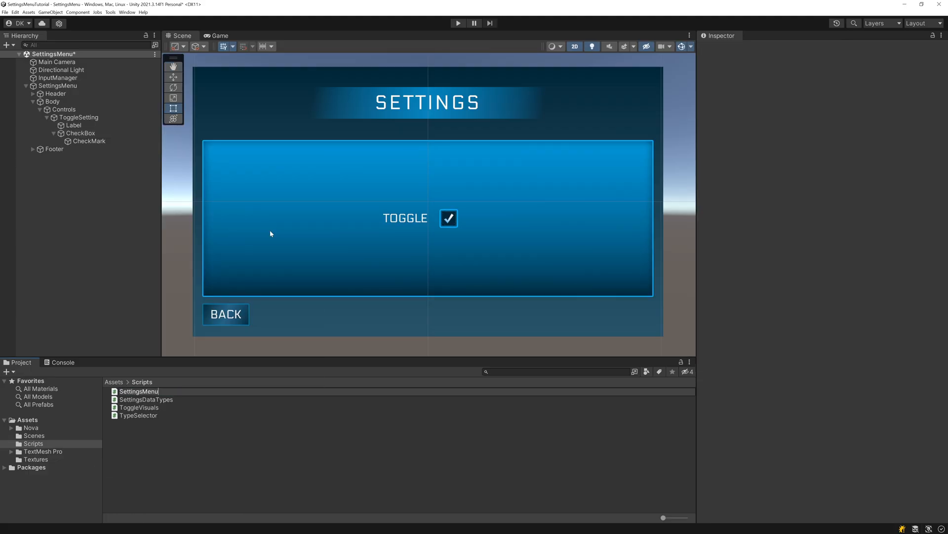
key(Return)
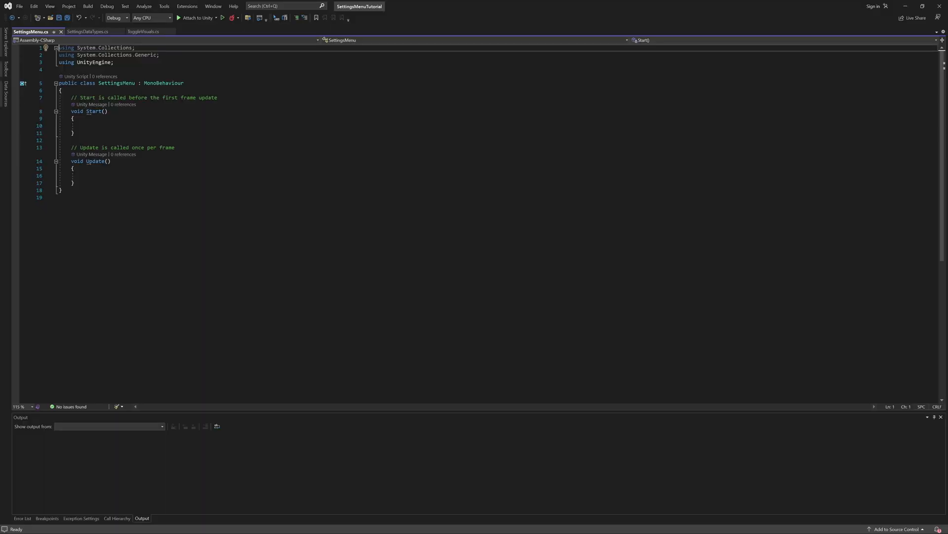
Replace the template methods of the SettingsMenu class with the field public UIBlock Root = null;
drag(75, 183, 36, 98)
key(BackSpace)
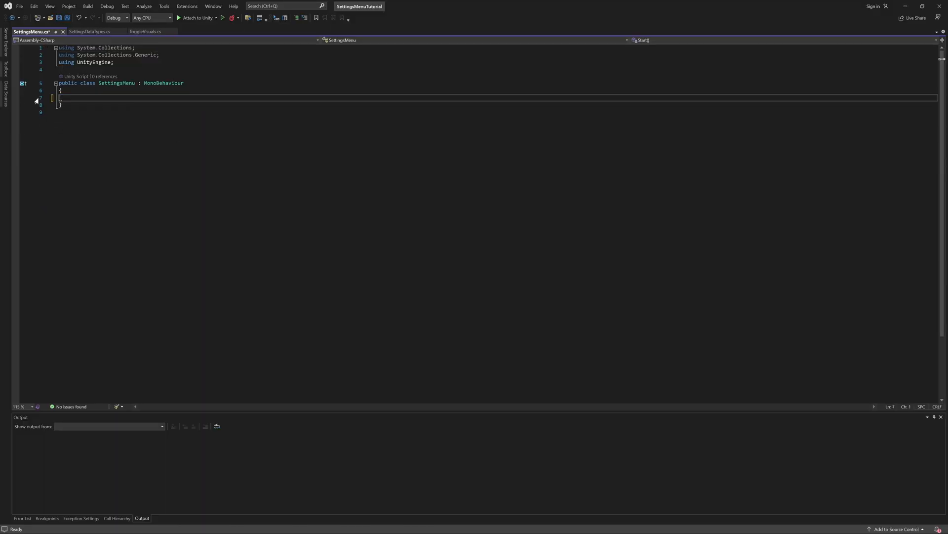
text(public UIBl)
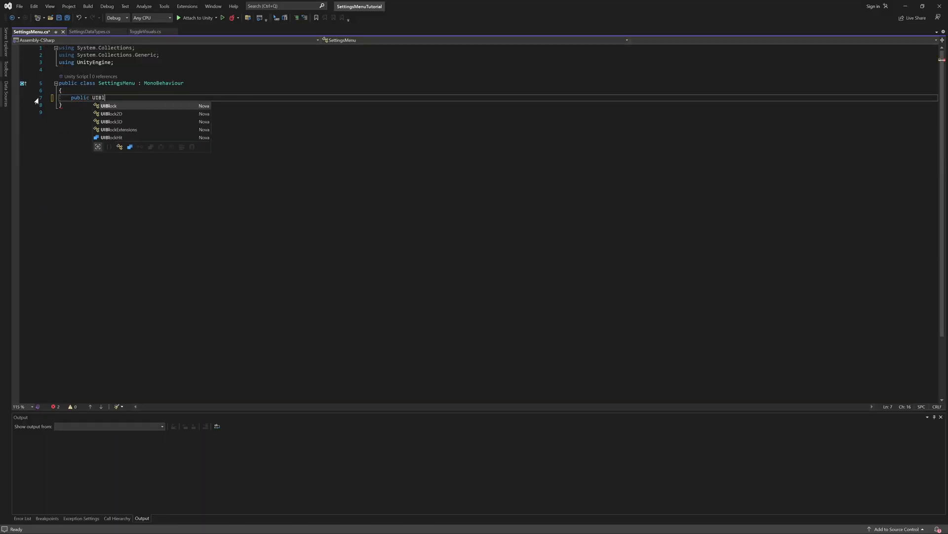
text(ock Root = nu)
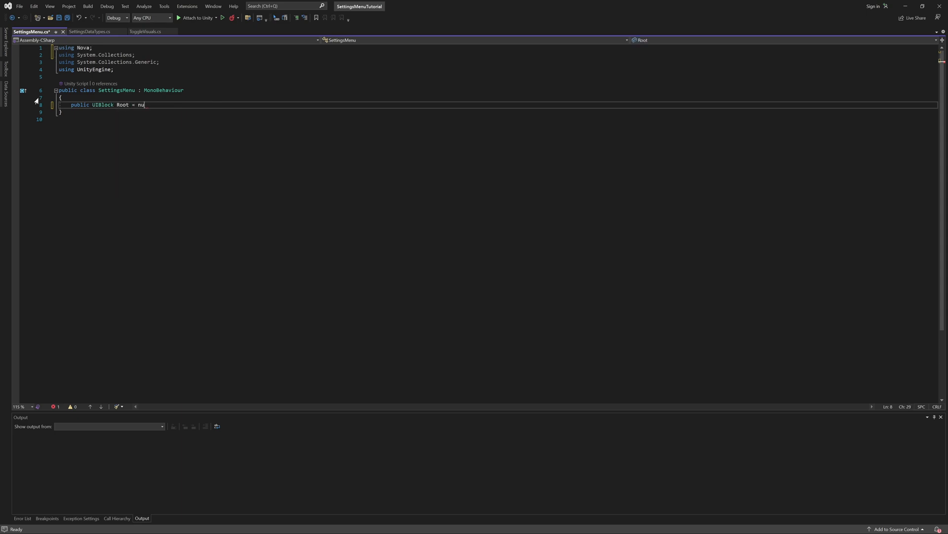
text(ll;)
Below Root, add a [Header("Temporary")] attribute with the field public BoolSetting BoolSetting = new BoolSetting();
key(Return)
key(Return)
text([Header)
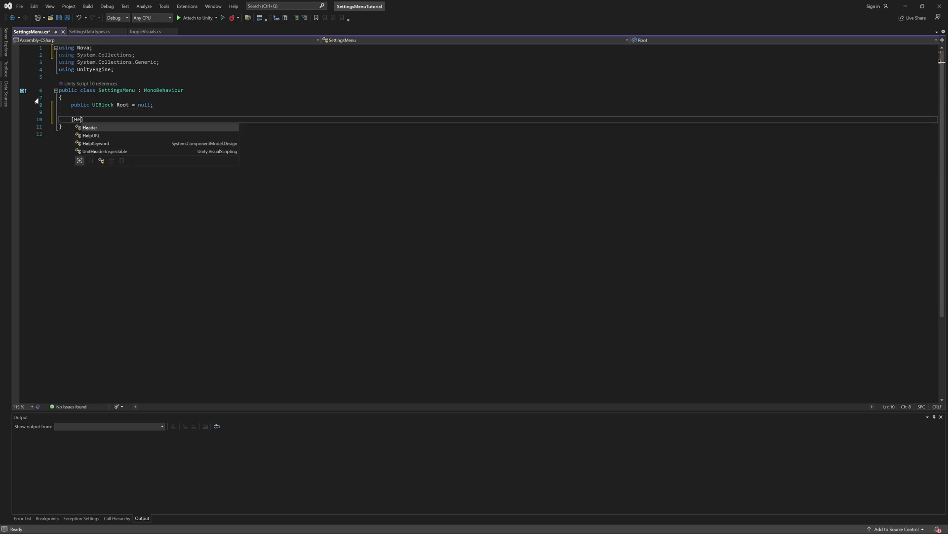
text(("Temporary)
key(End)
key(Return)
text(public )
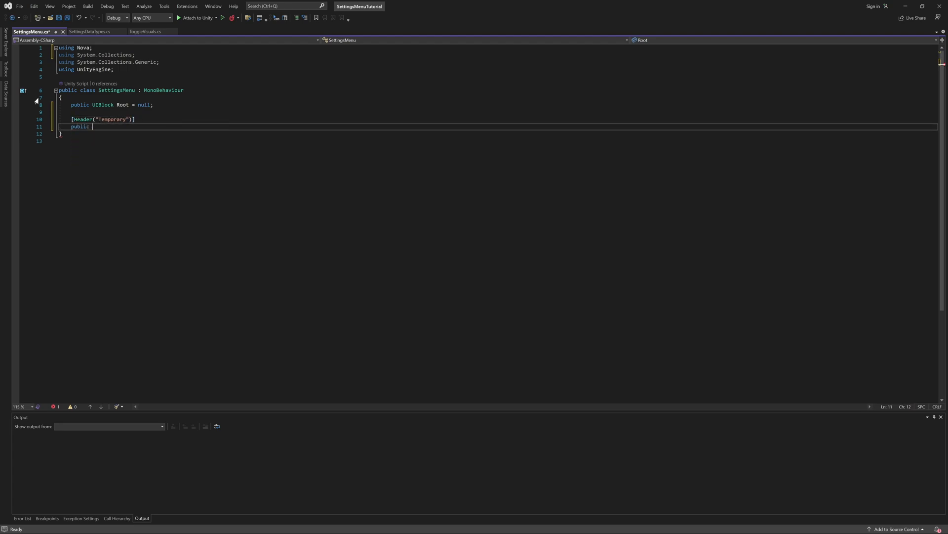
text(BoolSetting Bool)
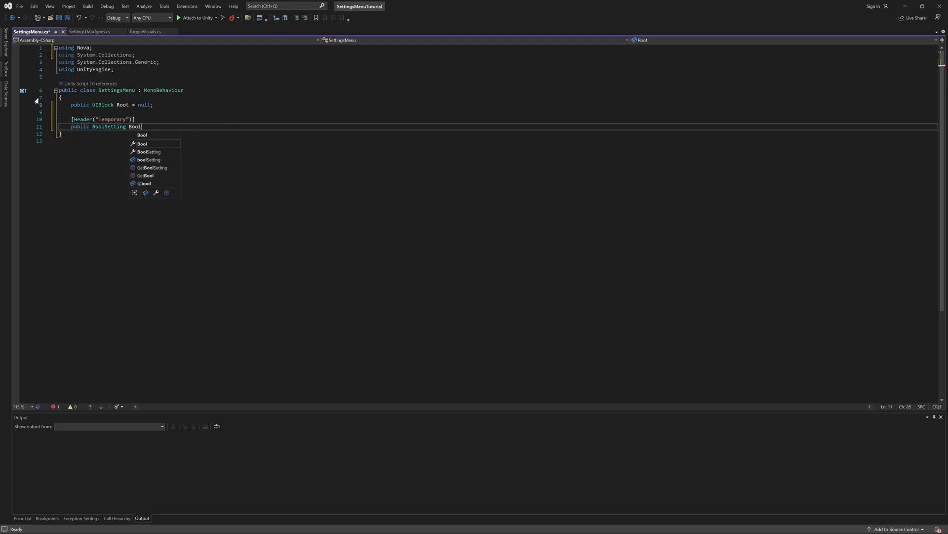
text(Setting = new BoolSetting();)
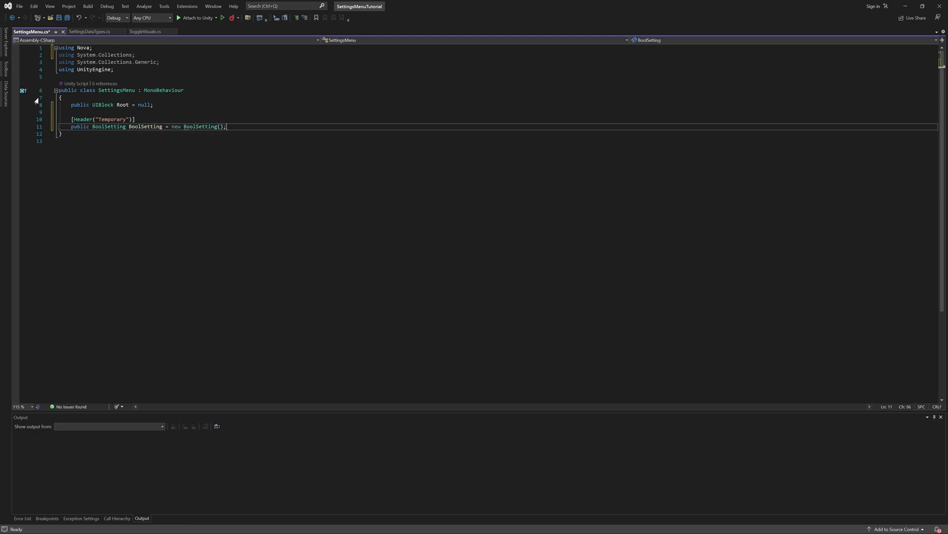
Below the BoolSetting field, add the field public ItemView ToggleItemView = null;
key(Return)
text(public)
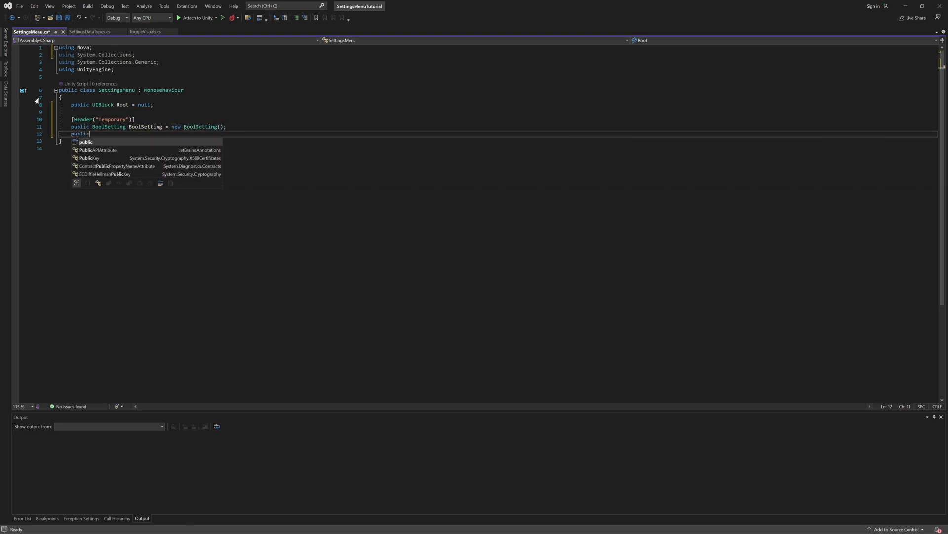
text( ItemView ToggleItemView = null;)
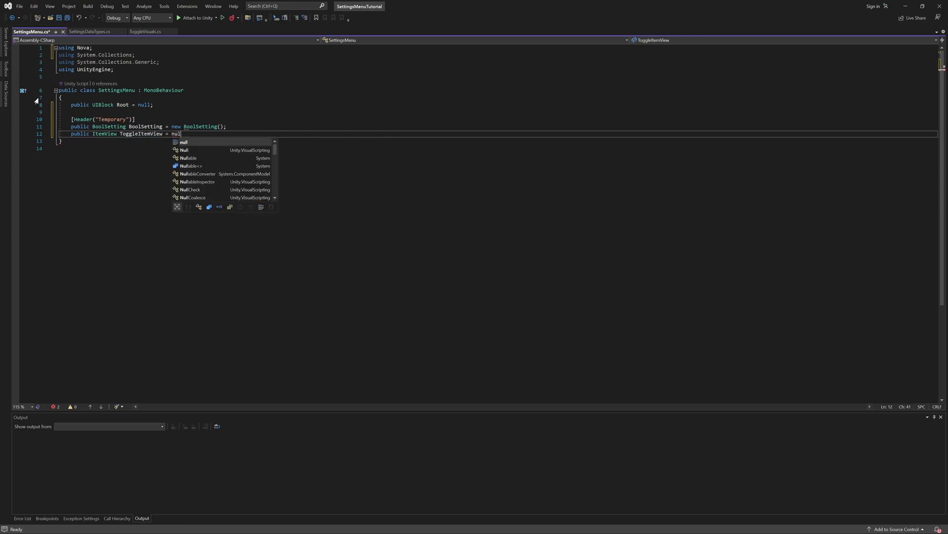
Below the ToggleItemView field, add an empty private void Start() method
key(Return)
key(Return)
text(private void St)
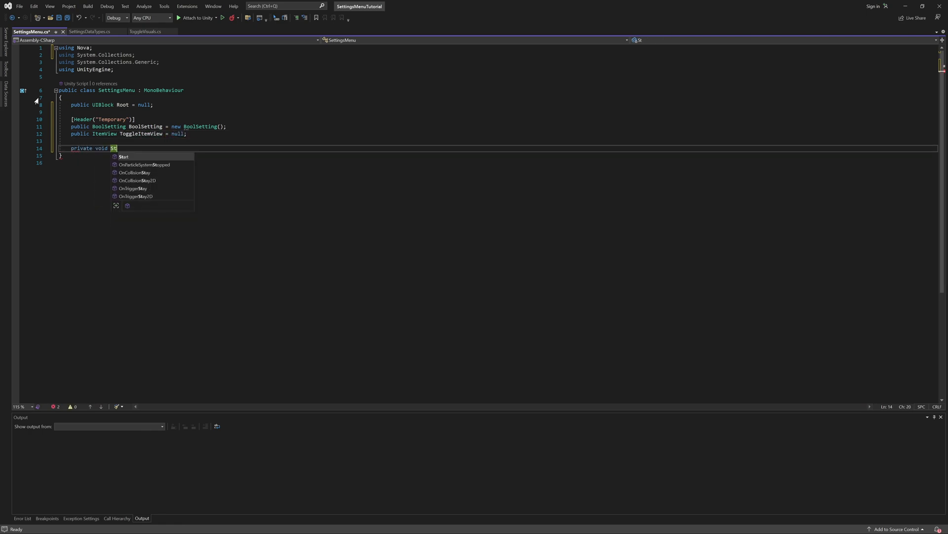
key(Tab)
key(Down)
Below Start, declare the method private void BindToggle(BoolSetting boolSetting, ToggleVisuals visuals)
key(Return)
key(Return)
text(private void Bind(BoolSe)
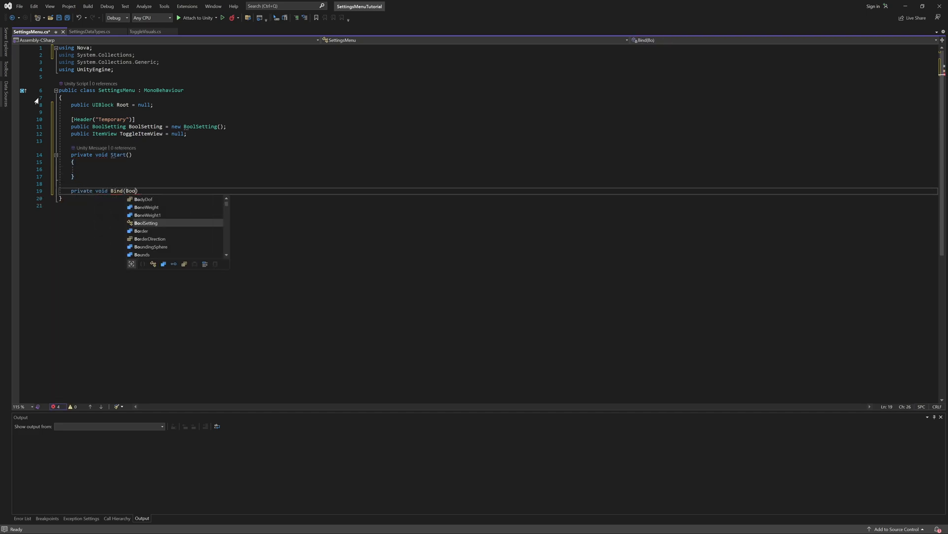
key(Tab)
key(ctrl+Left)
text(Toggle)
key(End)
key(Left)
text(boolSetting,)
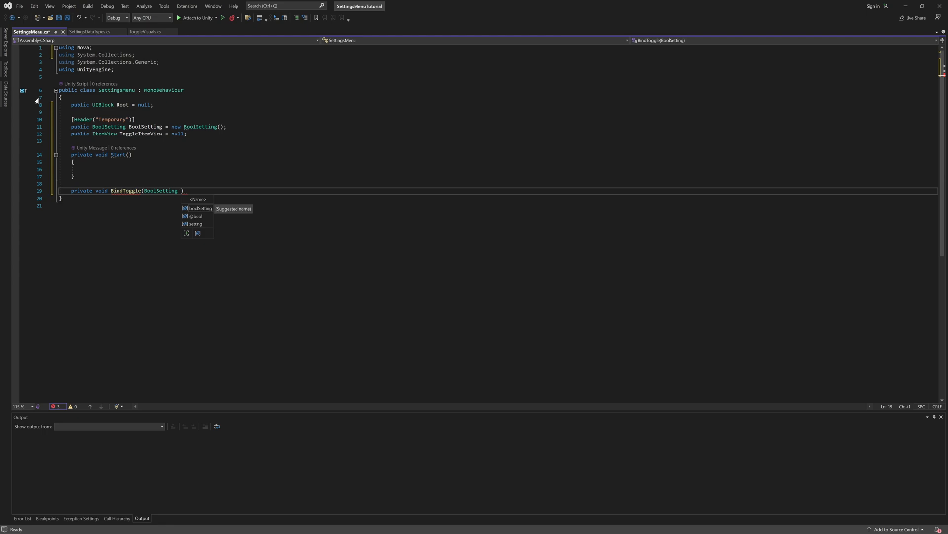
text( ToggleVisuals visuals) {)
In the BindToggle body, add visuals.Label.Text = boolSetting.Name; and save the script
key(Return)
text(visuals.Label.Text)
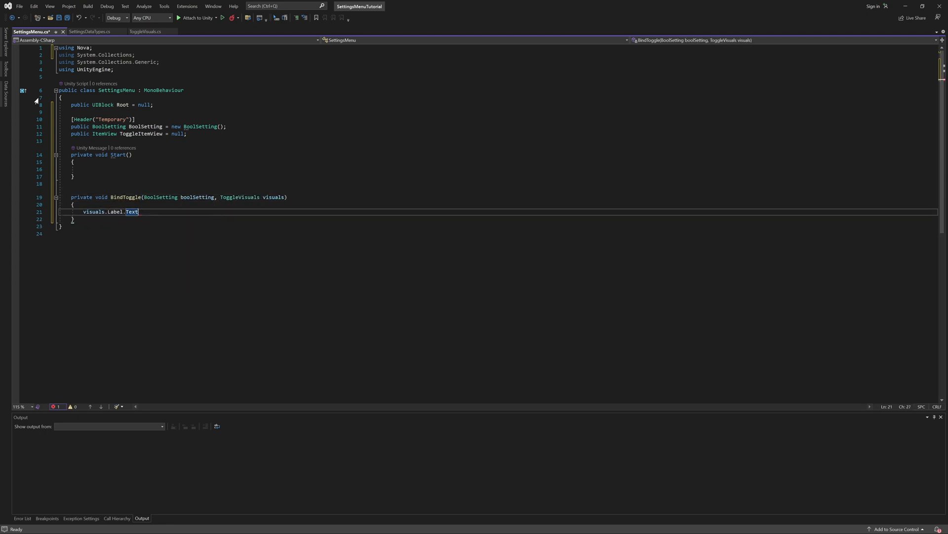
text( = boolSetting.Name;)
key(ctrl+s)
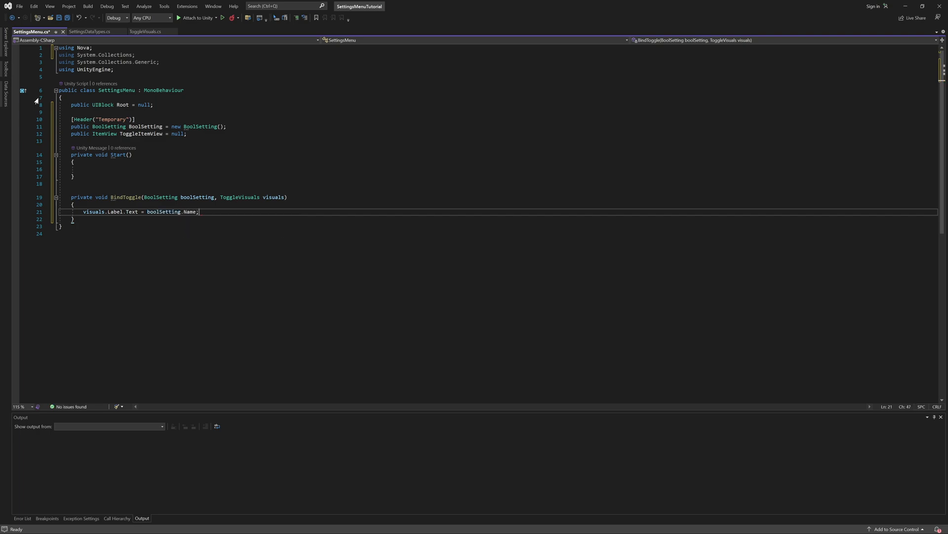
In the ToggleVisuals script, add a public bool IsChecked property below PressedColor with the getter get => CheckMark.gameObject.activeSelf;
key(ctrl+Tab)
click(150, 162)
key(Return)
key(Return)
text(public bool IsChecked)
key(Return)
text({)
key(Return)
text(get => CheckMar)
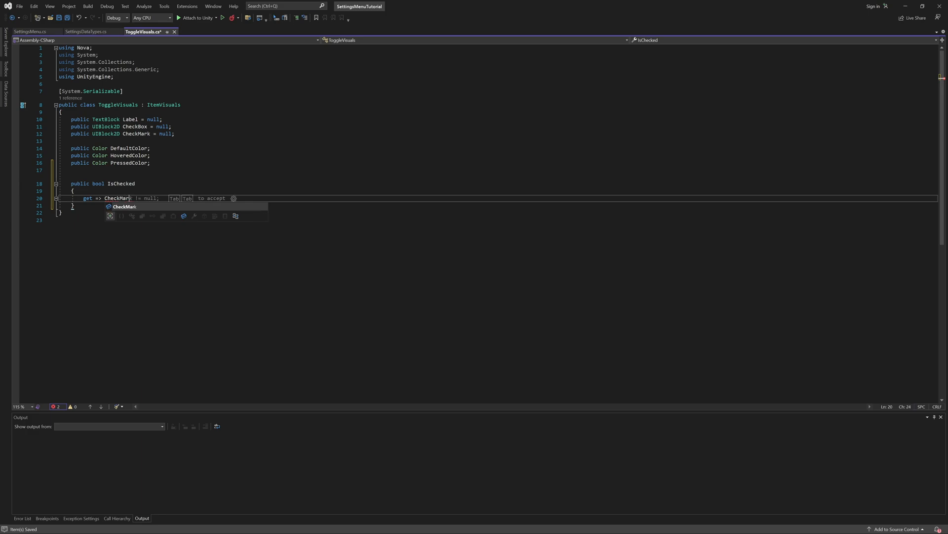
text(k.gameObject.activeSelf;)
Add the setter set => CheckMark.gameObject.SetActive(value); to the IsChecked property and save the script
key(Return)
text(set => CheckMark.ga)
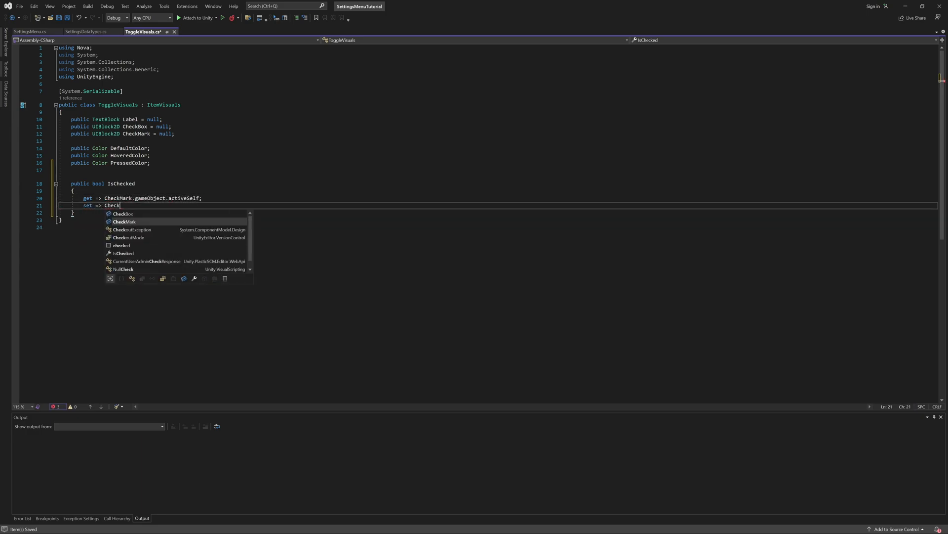
text(meObject.SetActive(value);)
key(ctrl+s)
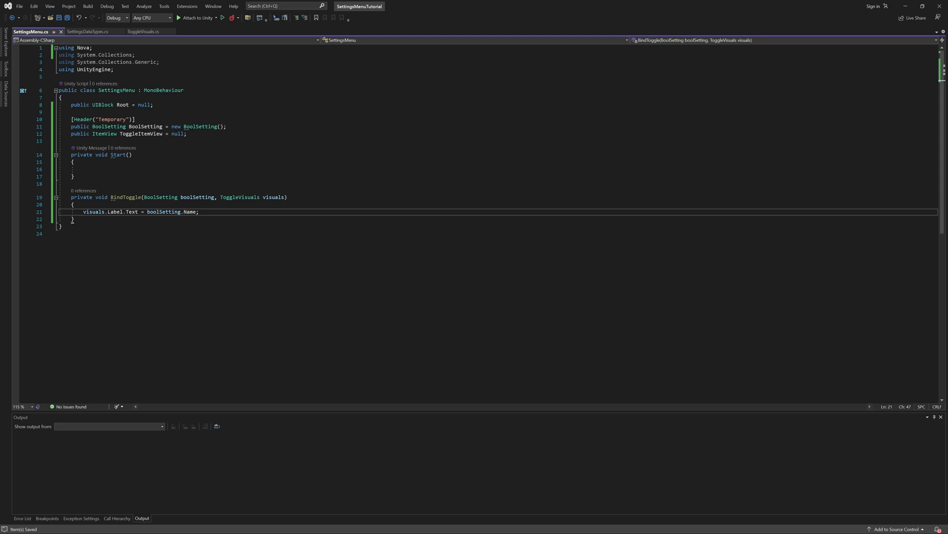
In BindToggle of the SettingsMenu script, add visuals.IsChecked = boolSetting.State; below the label assignment
key(Return)
text(vi)
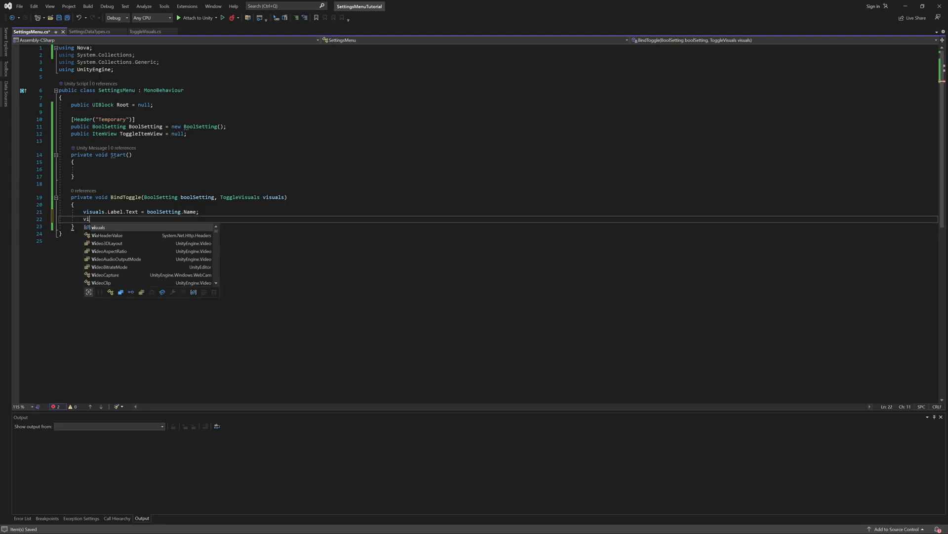
text(suals.IsChecked = boolSetting)
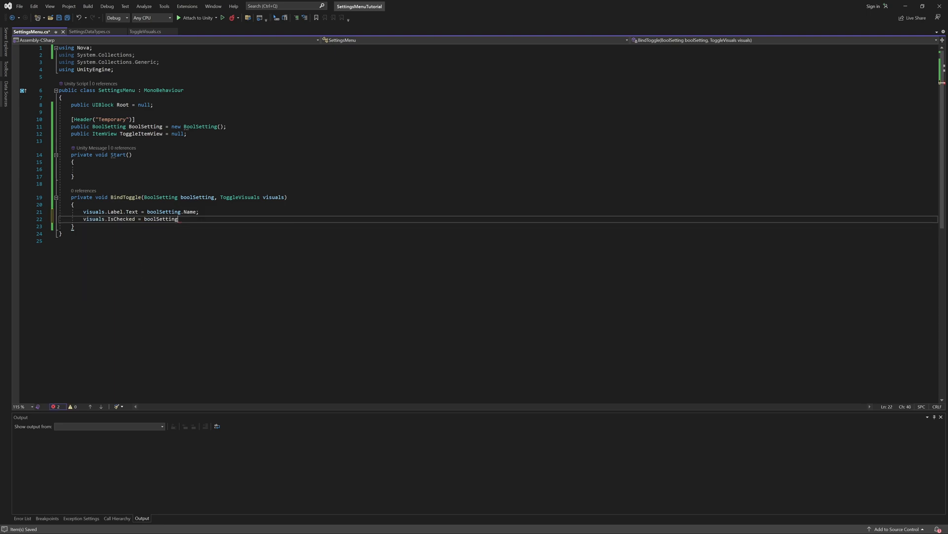
text(.State;)
In Start, add a // Temporary comment followed by the call BindToggle(BoolSetting, ToggleItemView.Visuals as ToggleVisuals);
click(83, 170)
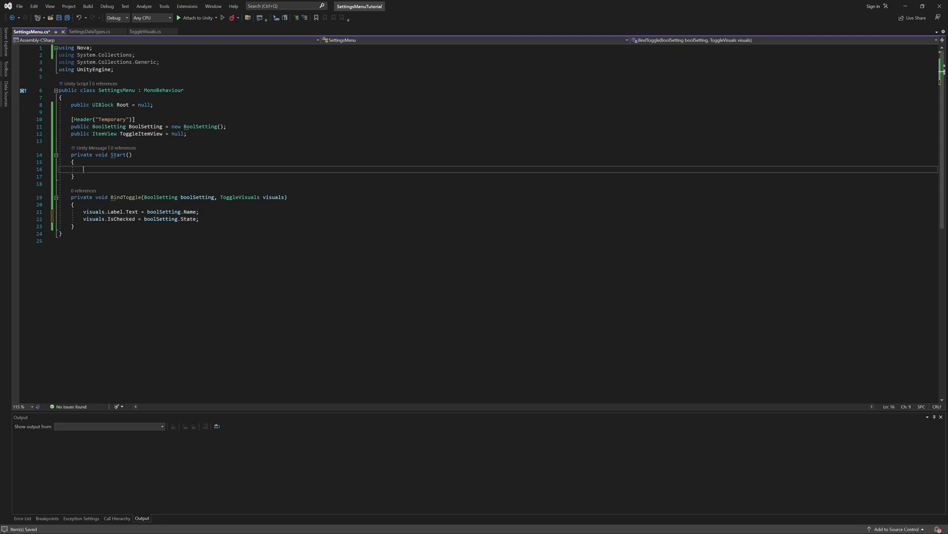
key(Return)
text(// Temporary)
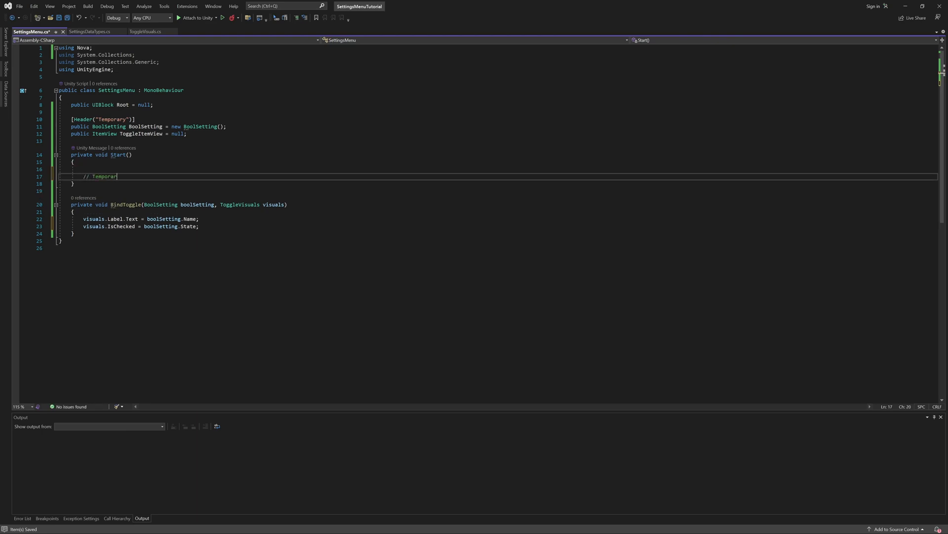
key(Return)
text(BindToggle(BoolSetting,)
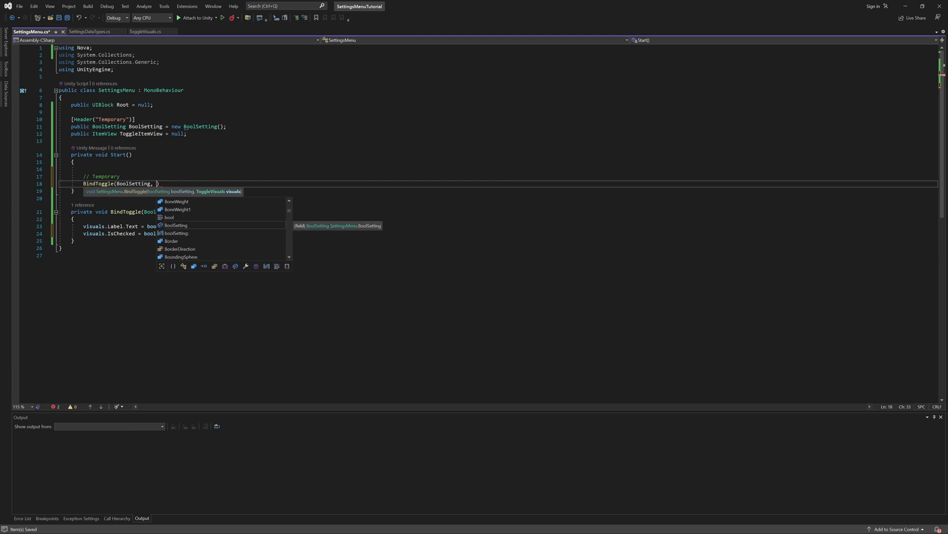
text( ToggleItemView.Visuals as ToggleVisuals);)
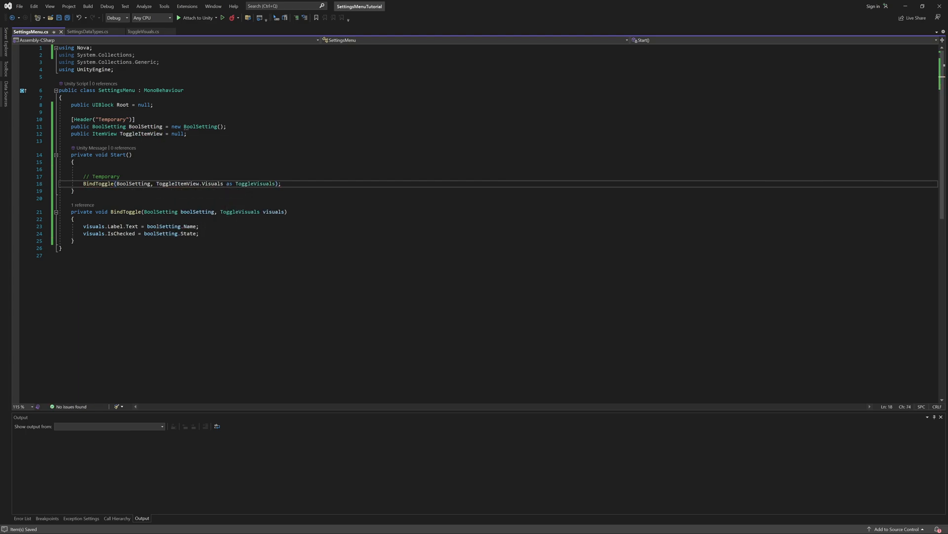
Above the Temporary comment in Start, add Root.AddGestureHandler<Gesture.OnHover, ToggleVisuals>(ToggleVisuals.HandleHover);
key(Up)
key(Up)
key(Return)
key(Up)
text(Root.AddGestureHandler<Gesture.O)
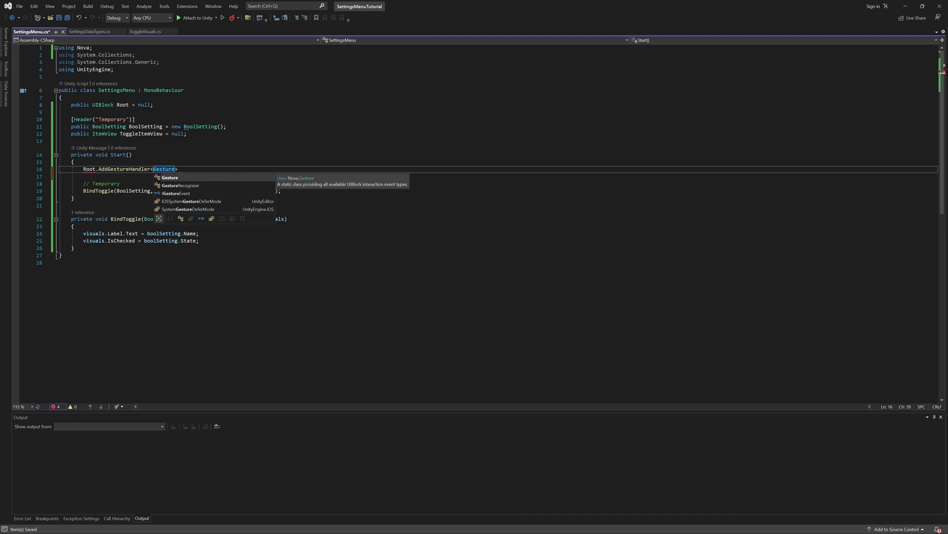
text(nHover, To)
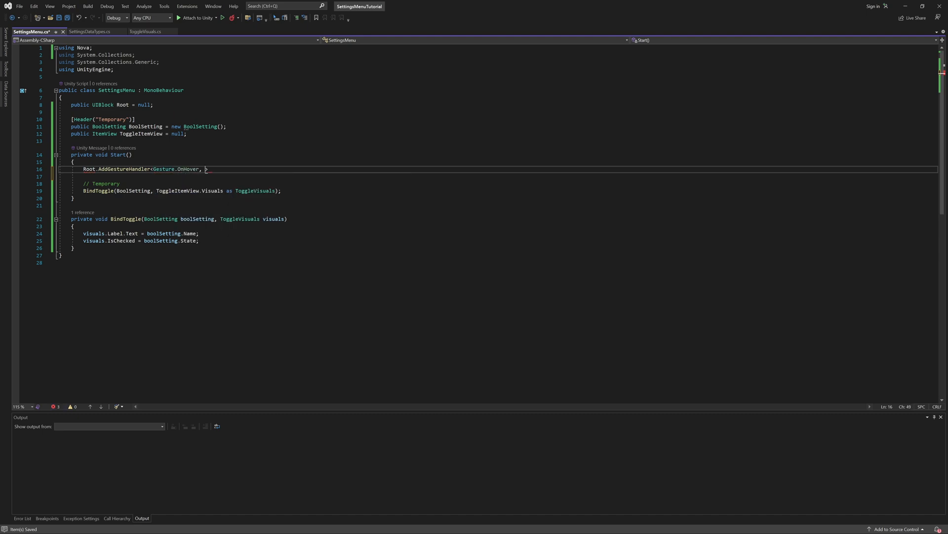
text(ggle)
key(Tab)
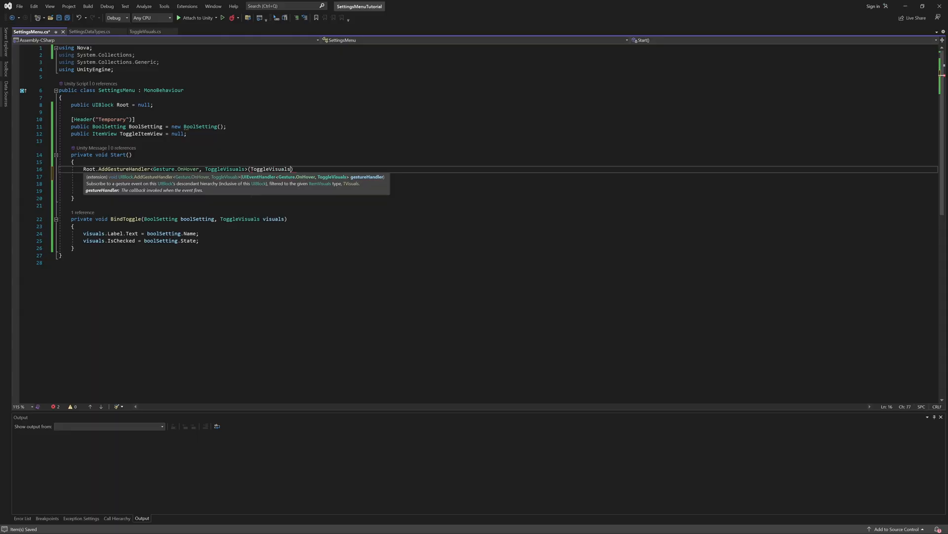
text(Handler<Gesture.OnHover, ToggleVisuals>(ToggleVisuals.)
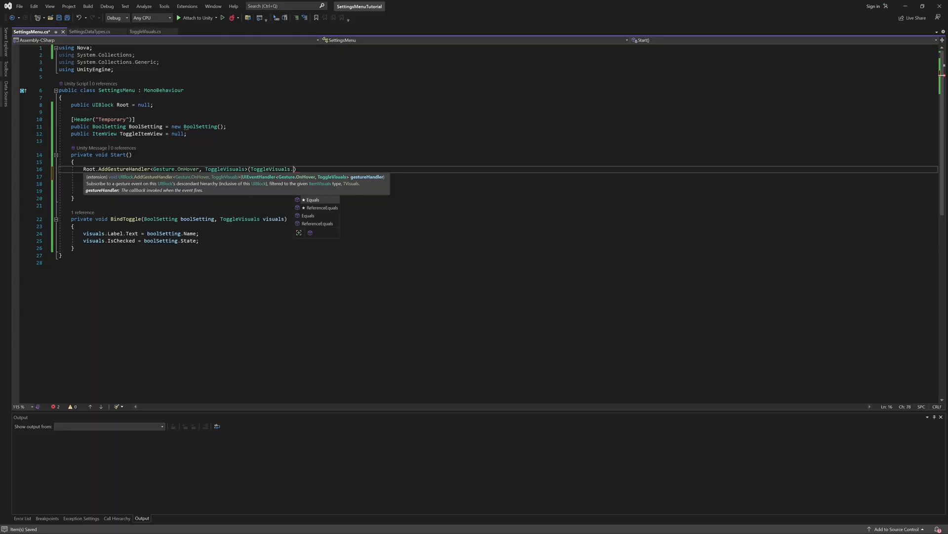
text())
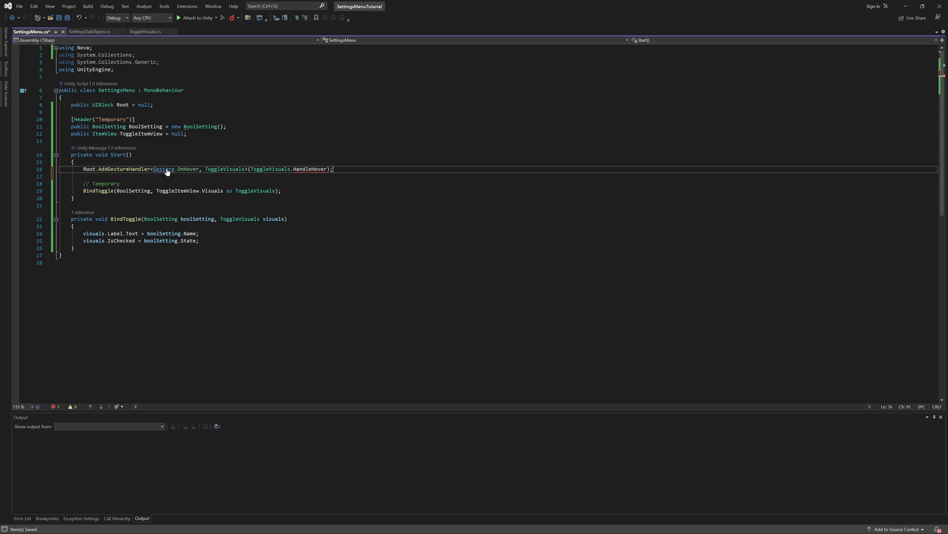
Generate the missing HandleHover method in the ToggleVisuals class using the code fix suggestion
key(ctrl+period)
key(Down)
key(Return)
Duplicate the hover handler line three times, changing the copies' gesture types to OnUnhover, OnPress and OnRelease
key(ctrl+d)
double_click(192, 177)
text(OnUnhover)
key(ctrl+d)
double_click(191, 185)
text(OnPress)
key(ctrl+d)
double_click(193, 191)
text(OnRelease)
Change the duplicated lines' callbacks to HandleUnhover, HandlePress and HandleRelease, and generate these methods in ToggleVisuals
click(324, 176)
double_click(324, 177)
text(HandleUnhover)
key(ctrl+period)
key(Down)
key(Return)
double_click(321, 184)
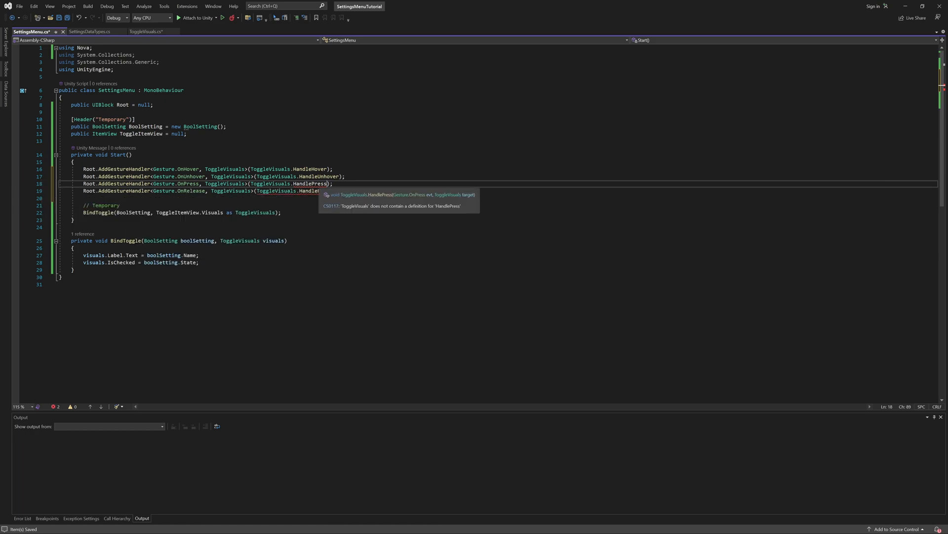
double_click(309, 190)
text(HandleRelease)
Below the handlers, add Root.AddGestureHandler<Gesture.OnClick, ToggleVisuals>(HandleToggleClicked); and generate the HandleToggleClicked method
key(Return)
key(Return)
text(Root.AddGestureHandler<Gesture.O)
text(nClick, ToggleVisuals>(HandleT)
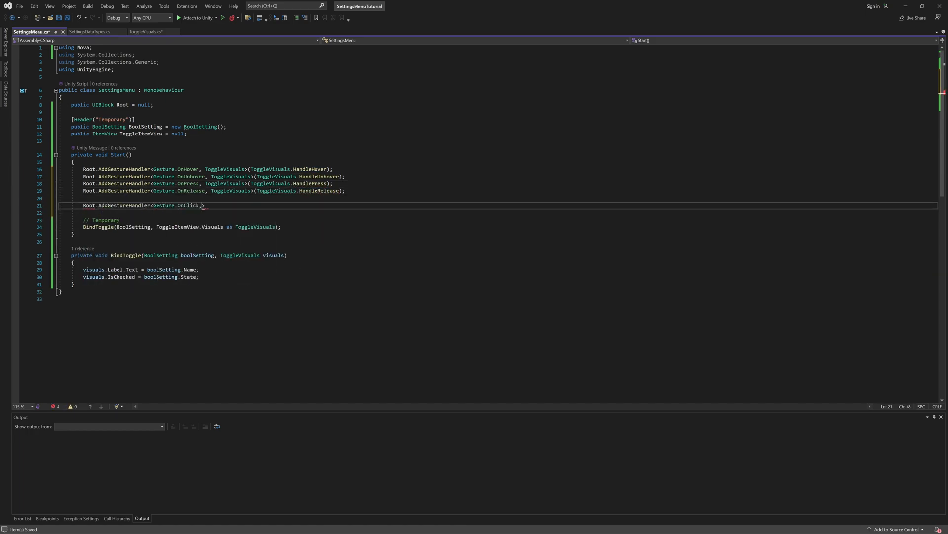
text(oggleClcik)
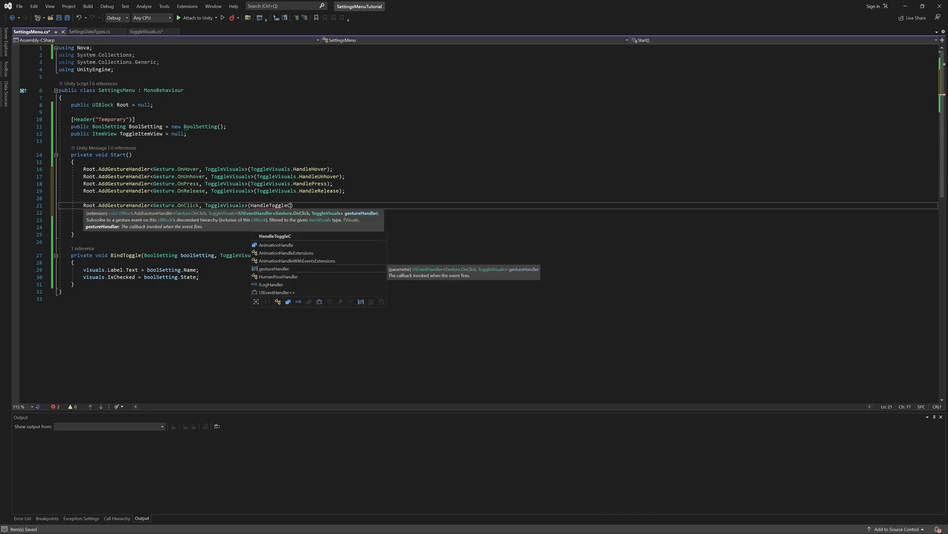
text(ed);)
key(ctrl+period)
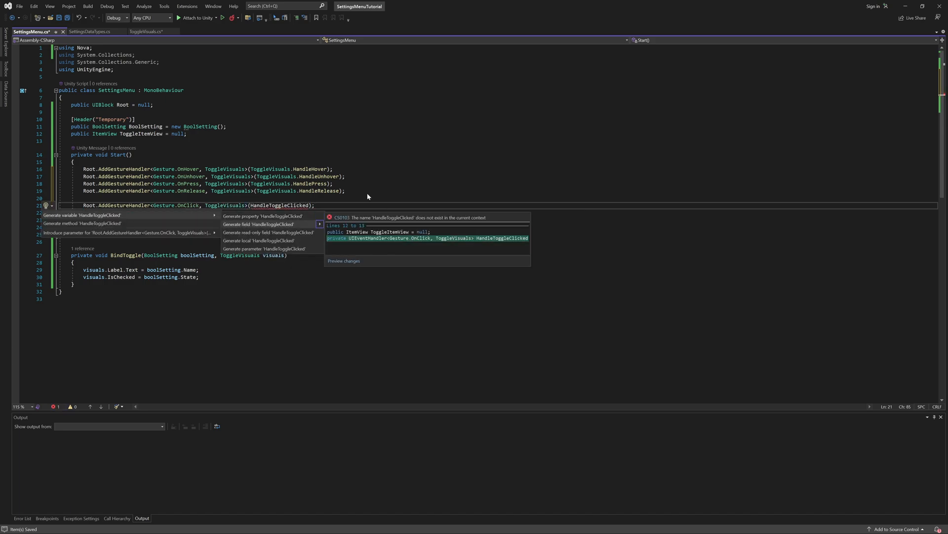
key(Return)
Add the comment // Visual only above the four visual handlers and // State changing above the OnClick handler, and save
drag(346, 198, 27, 177)
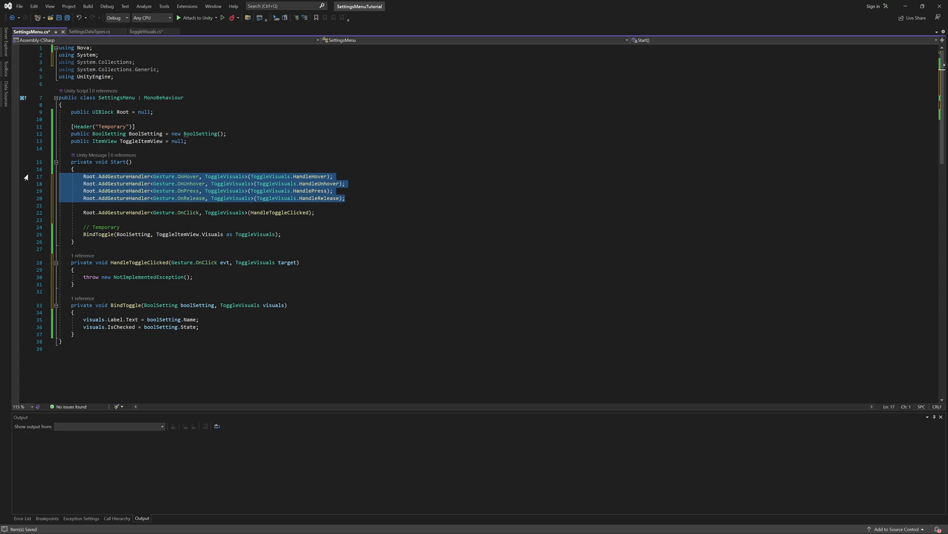
click(75, 169)
key(Return)
text(// Visual only)
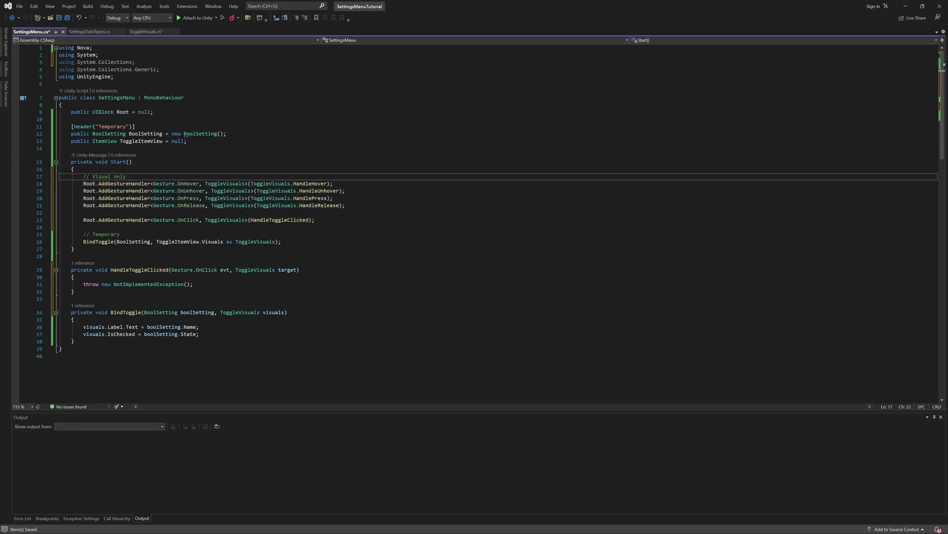
click(84, 212)
key(Return)
text(// State changing)
key(ctrl+s)
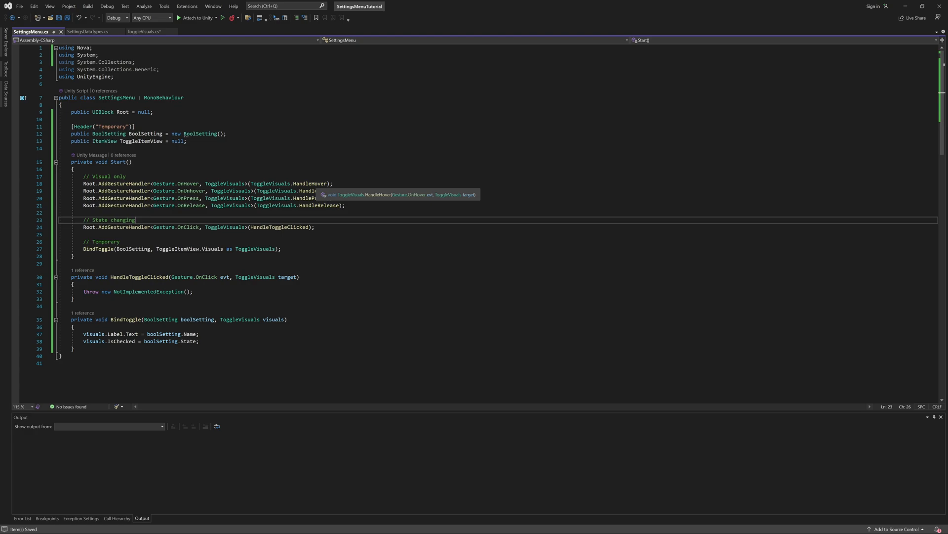
Go to the HandleHover definition in ToggleVisuals and replace its exception with target.CheckBox.Color = target.HoveredColor;
right_click(316, 184)
click(335, 226)
drag(193, 239, 84, 238)
text(targ)
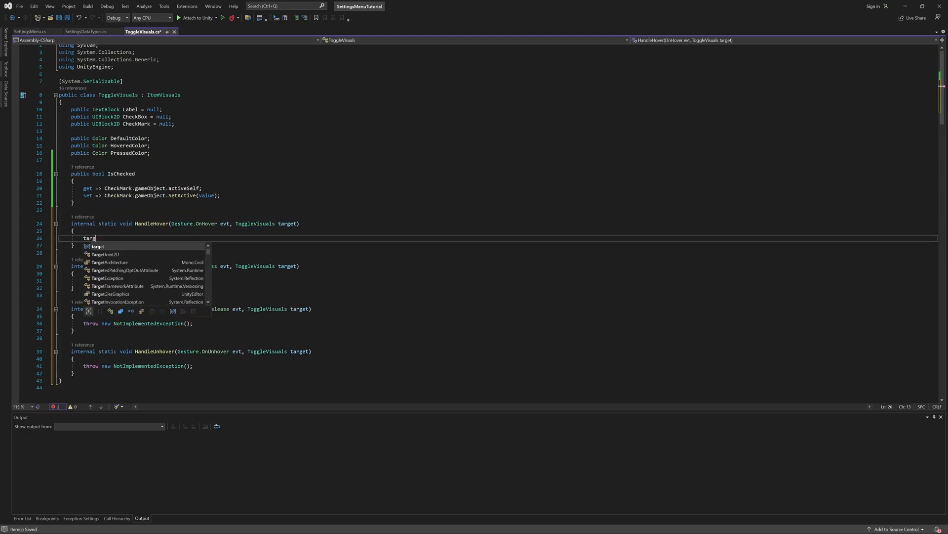
text(et.CheckBox.Color = target.HoveredColor;)
Replace the exceptions in HandlePress, HandleRelease and HandleUnhover with the line target.CheckBox.Color = target.HoveredColor;
click(193, 281)
text(target.CheckBox.Color = target.HoveredColor;)
drag(194, 323, 84, 323)
key(ctrl+v)
drag(193, 366, 83, 366)
key(ctrl+v)
Change the assigned color to PressedColor in HandlePress and DefaultColor in HandleUnhover, and save the script
double_click(201, 260)
text(PressedColor)
double_click(203, 303)
double_click(201, 344)
text(DefaultColor)
key(ctrl+s)
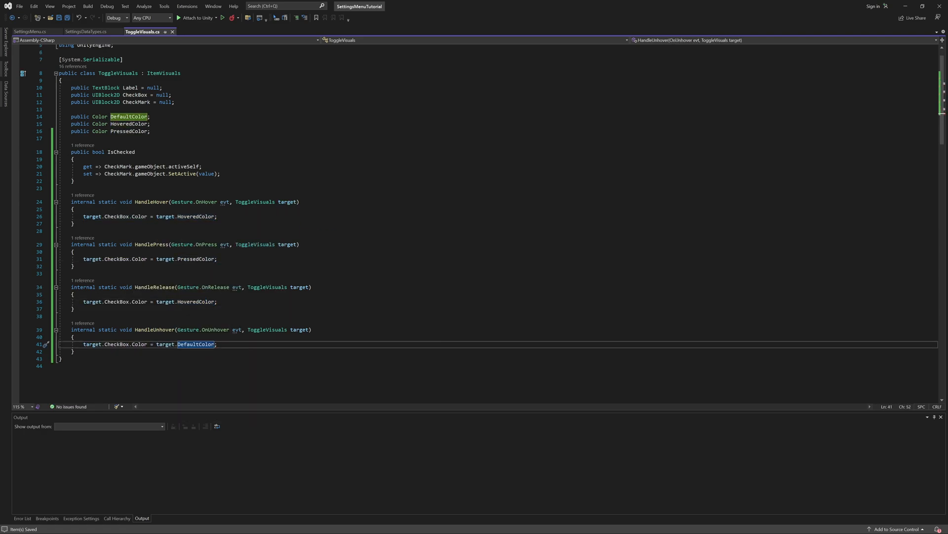
In SettingsMenu, replace the HandleToggleClicked exception with BoolSetting.State = !BoolSetting.State; and target.IsChecked = BoolSetting.State;, and save
key(ctrl+Tab)
scroll(247, 190, down, 1)
drag(193, 270, 83, 269)
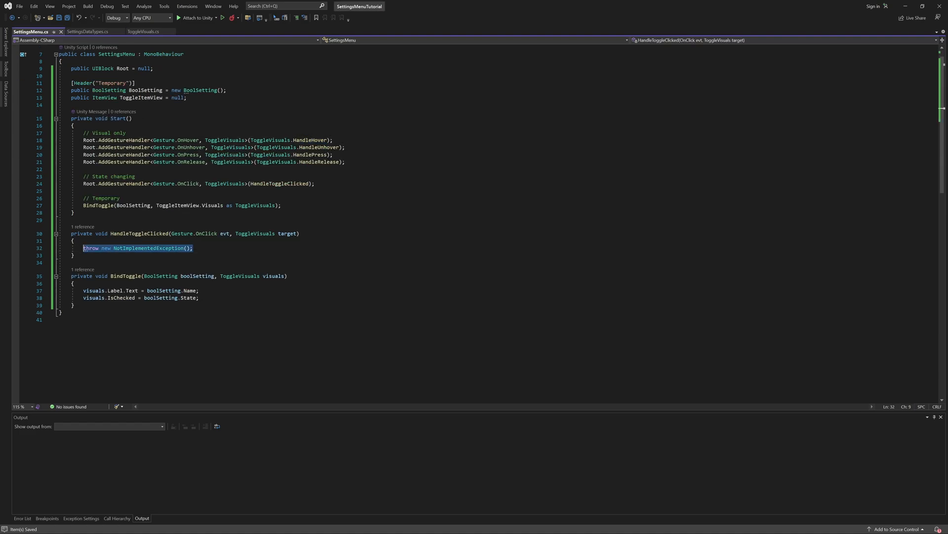
text(BoolSetting.State = !Boo)
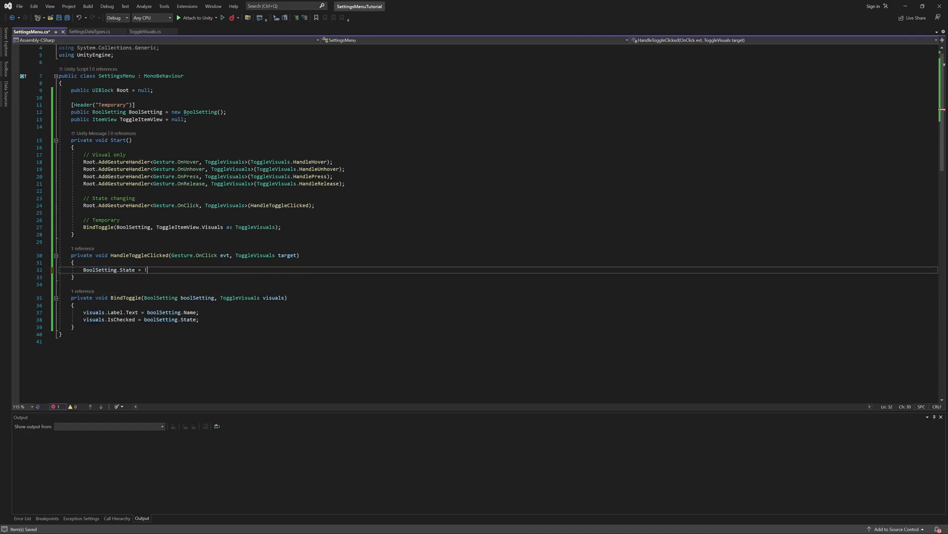
text(lSetting.State;)
key(Return)
text(target.IsChecked = BoolSetting.State;)
key(ctrl+s)
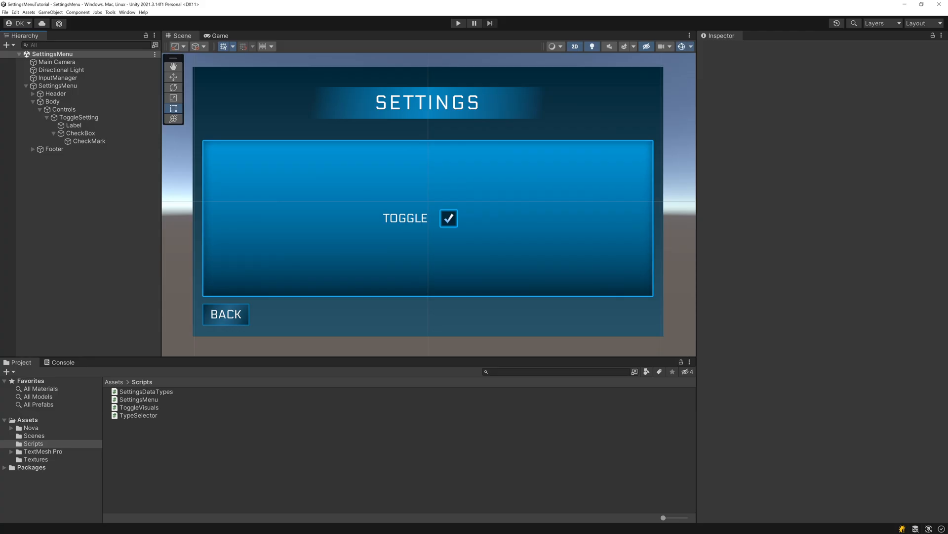
In Unity, add the Settings Menu script component to the SettingsMenu object
click(58, 86)
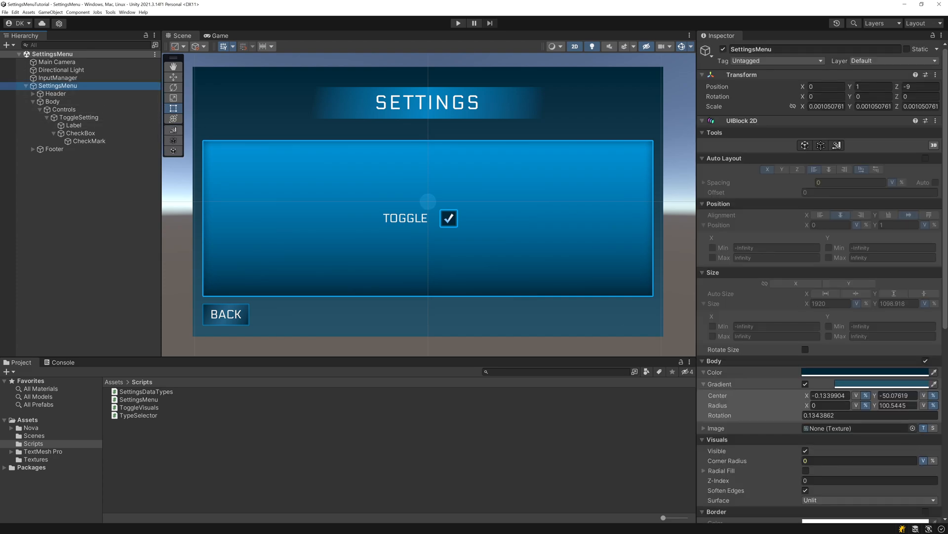
scroll(845, 377, down, 10)
click(809, 515)
text(sett)
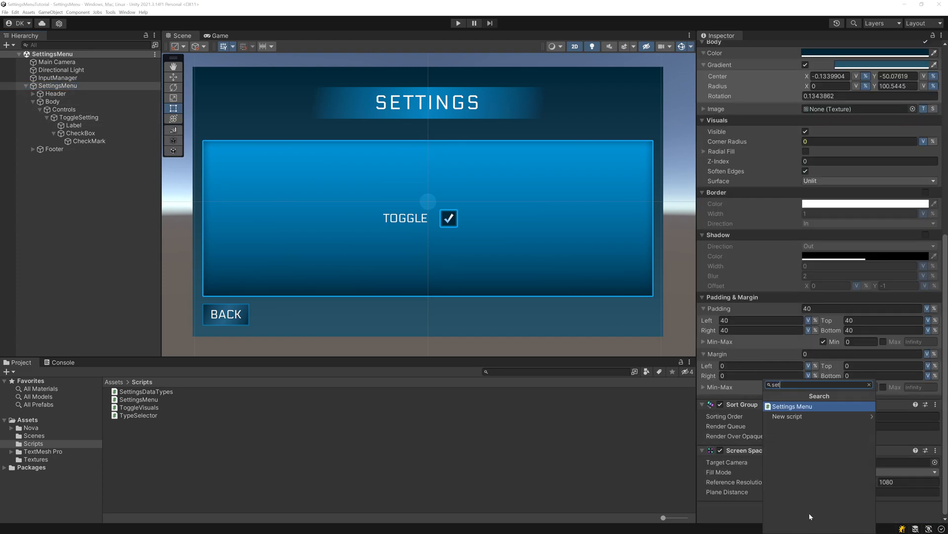
key(Return)
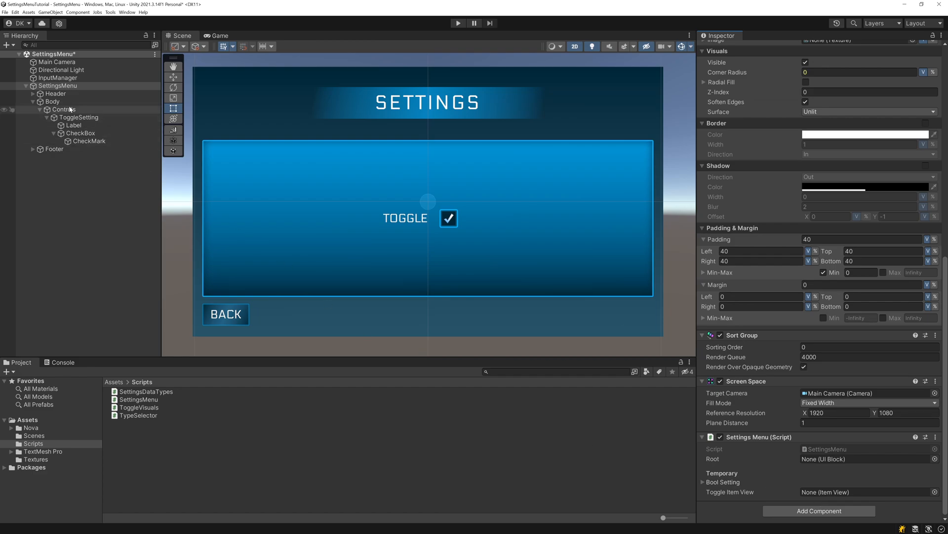
In the Settings Menu component, set Root to SettingsMenu, the Bool Setting name to Camera Shake and Toggle Item View to ToggleSetting, and save
drag(54, 87, 827, 461)
click(703, 482)
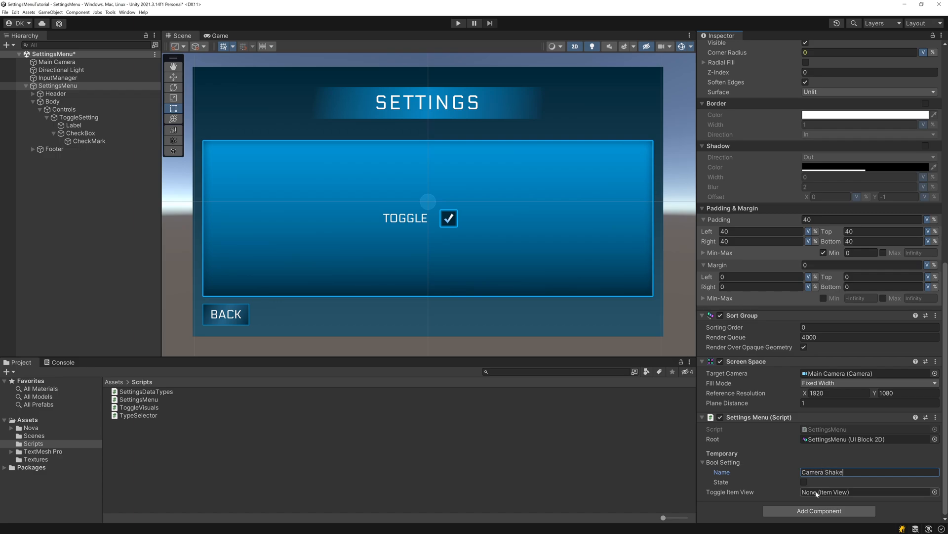
drag(79, 117, 840, 492)
key(ctrl+s)
Enter play mode and test the Camera Shake toggle by switching its checkbox three times
click(459, 23)
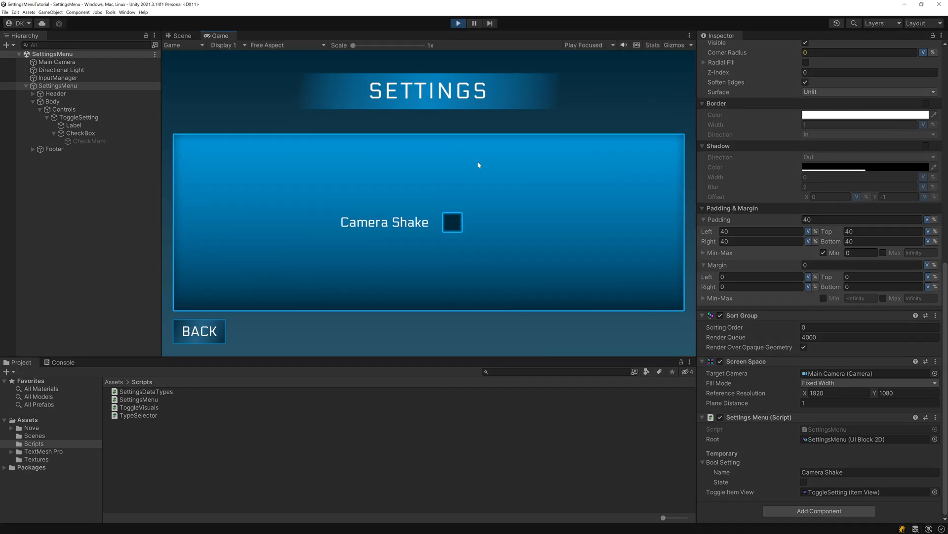
click(458, 224)
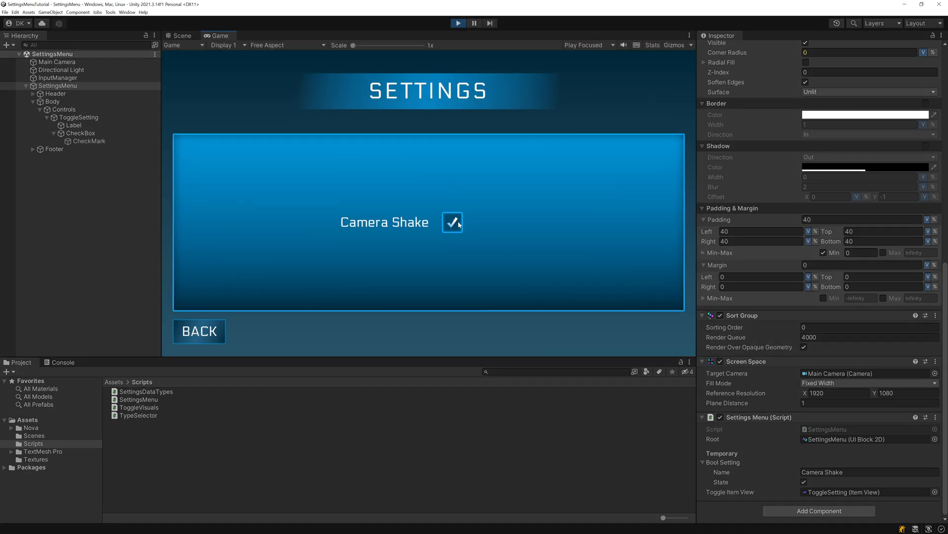
click(462, 224)
click(460, 228)
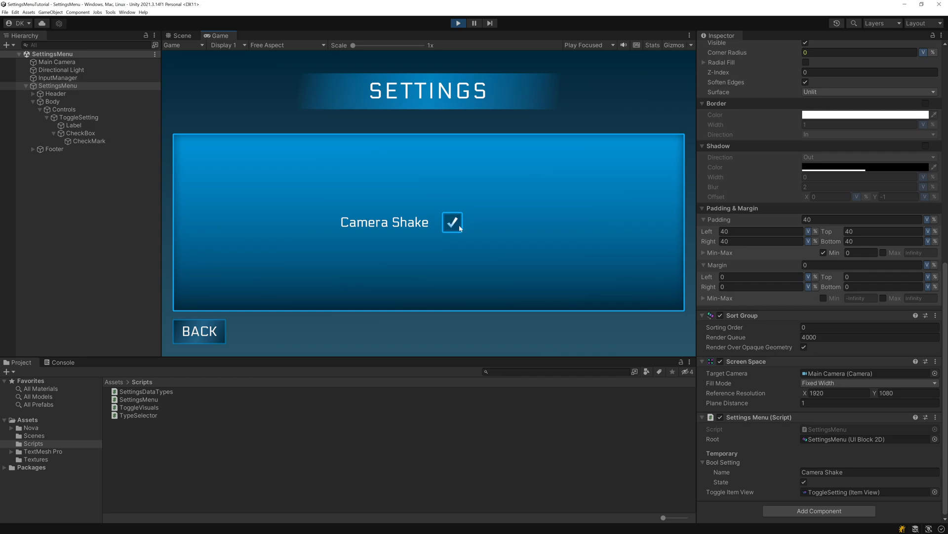